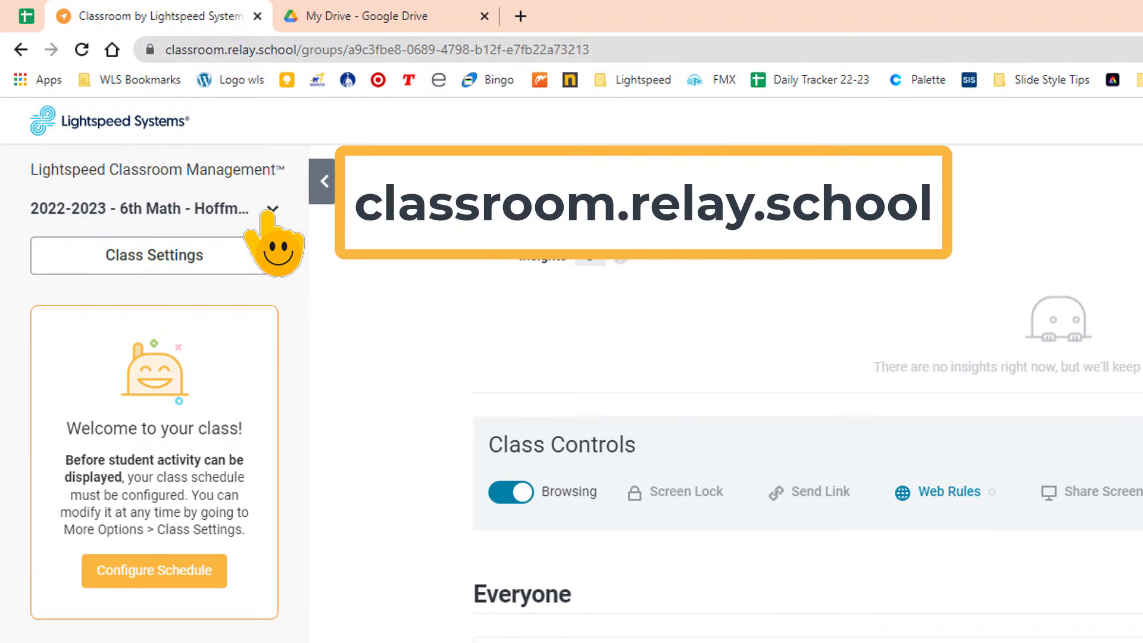
# Step: Open the class management list and rename the 6th Math 2(A) class as "9:20-10:10 - Math (W)"
pyautogui.click(271, 211)
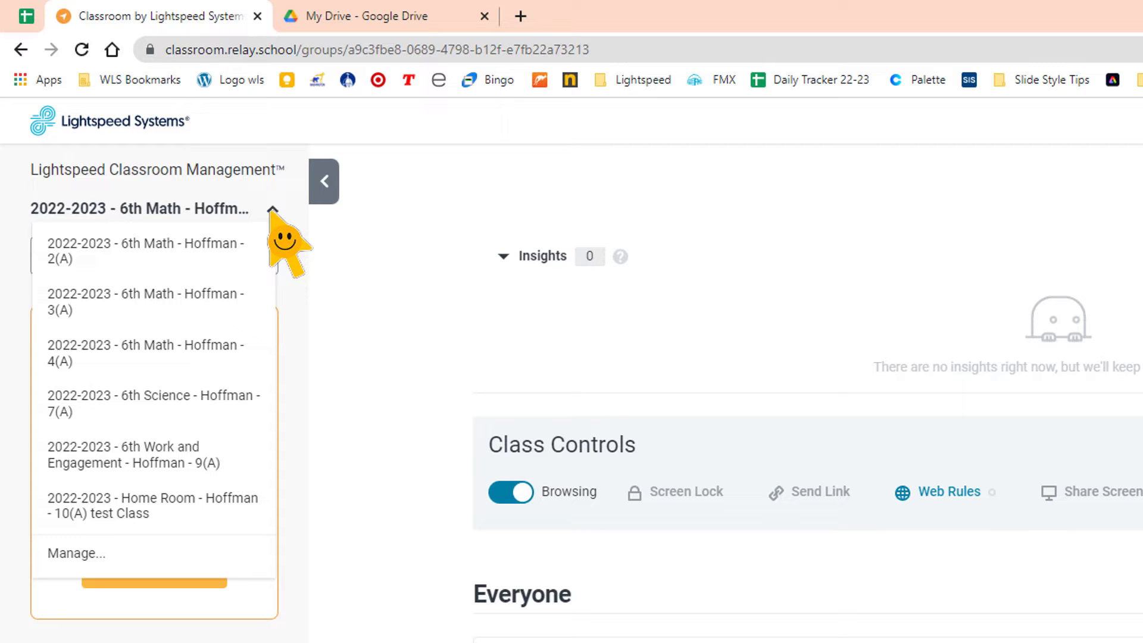
pyautogui.click(78, 555)
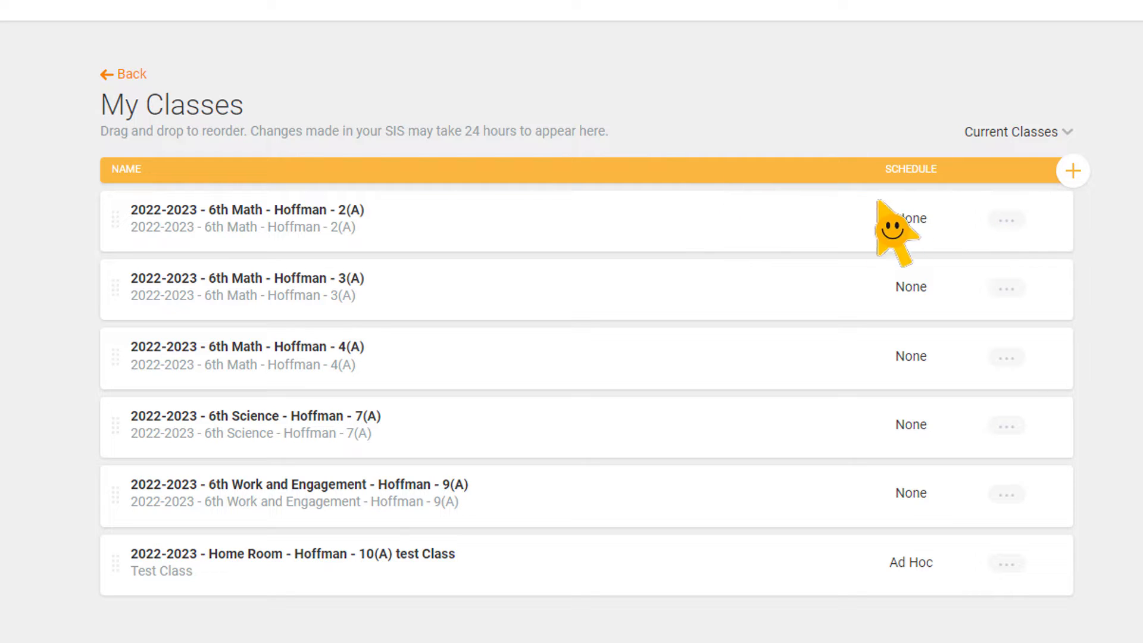
pyautogui.click(1006, 221)
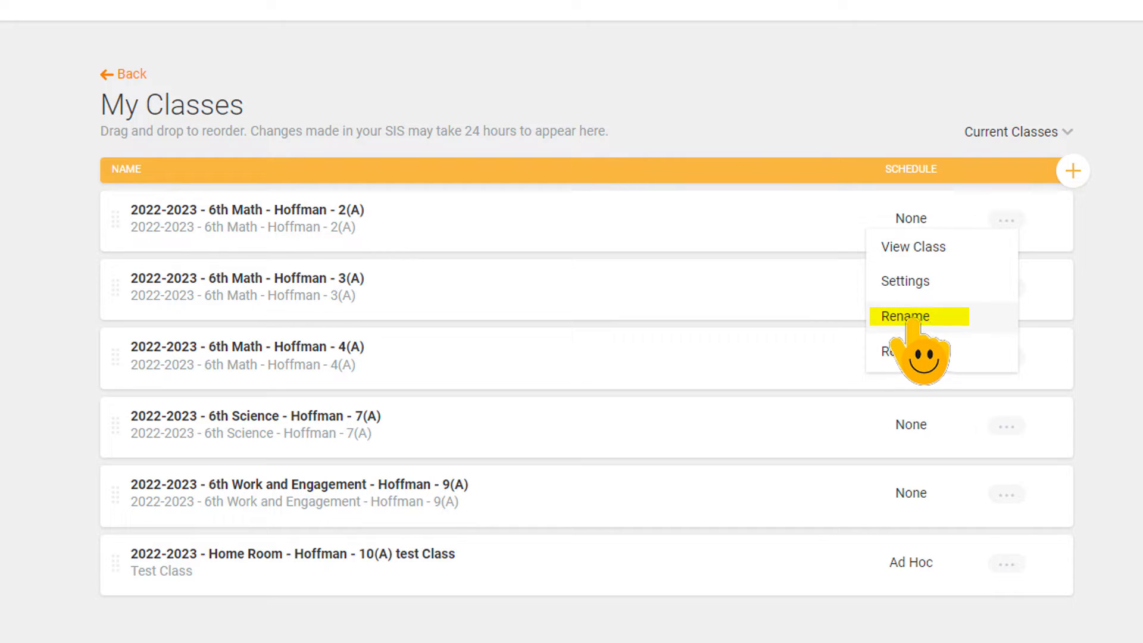
pyautogui.click(907, 321)
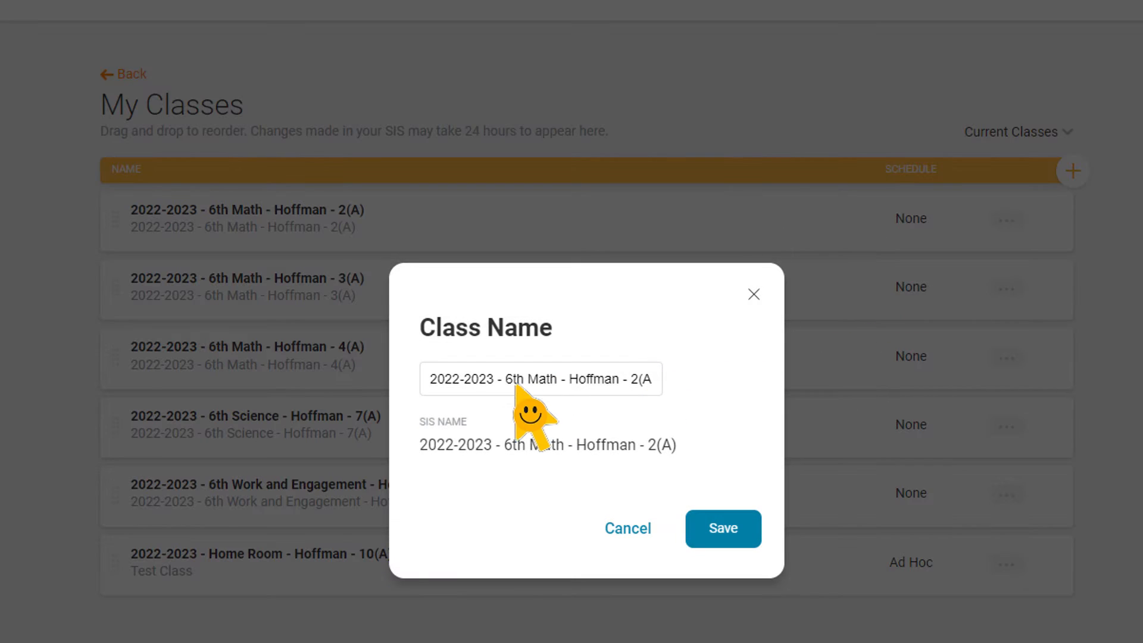
pyautogui.click(481, 379)
pyautogui.moveTo(429, 380); pyautogui.dragTo(677, 383)
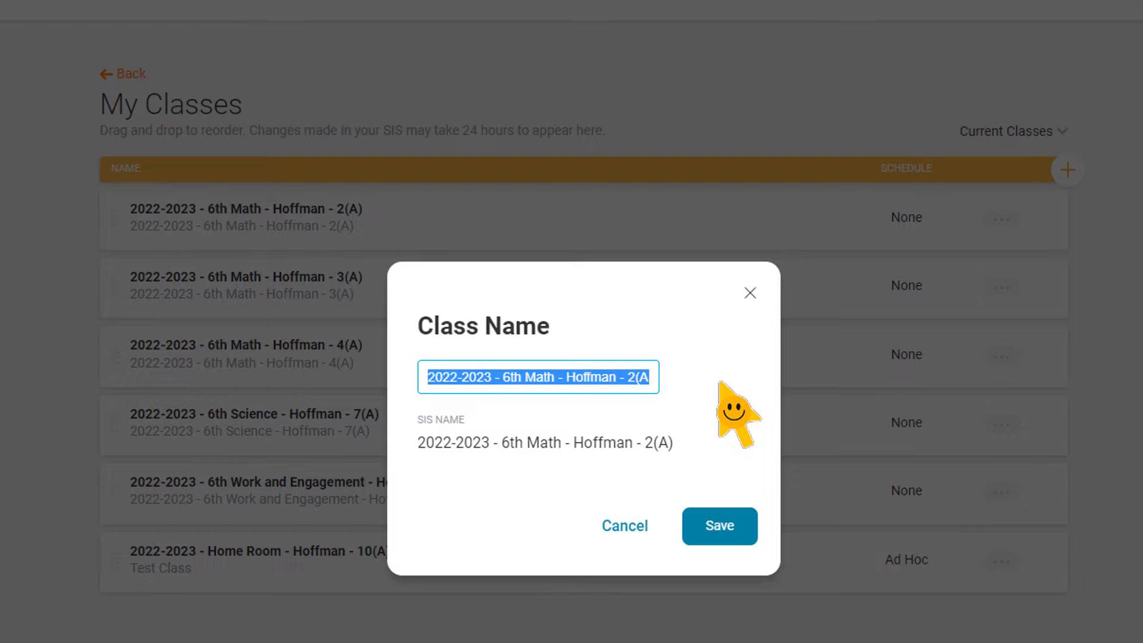
pyautogui.press('BackSpace')
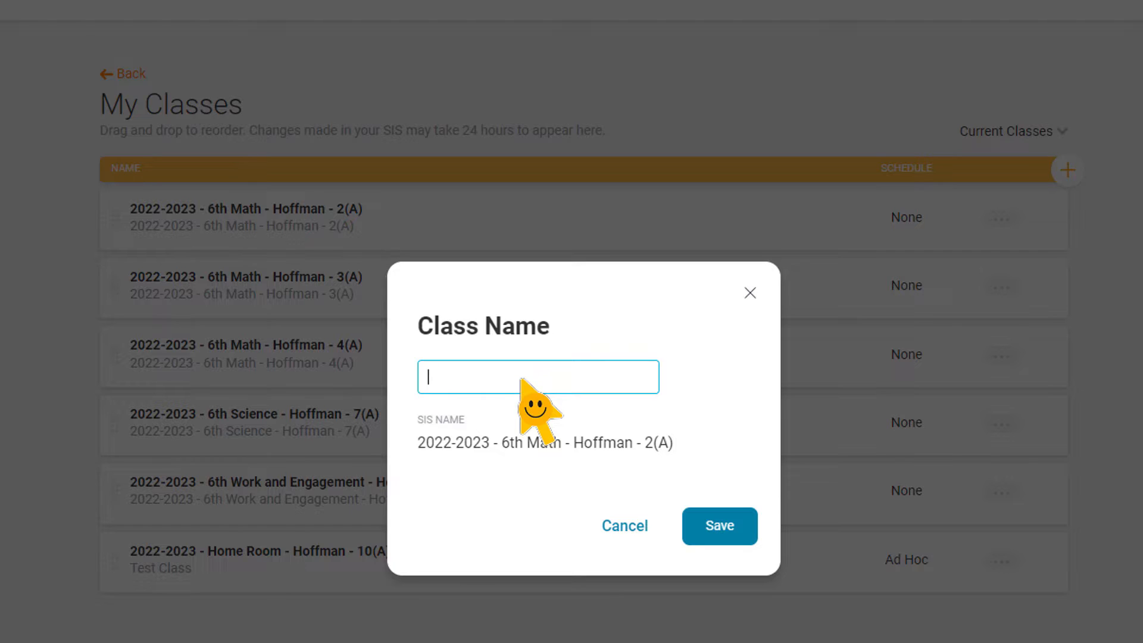
pyautogui.write('9:20-10:10 - Math ')
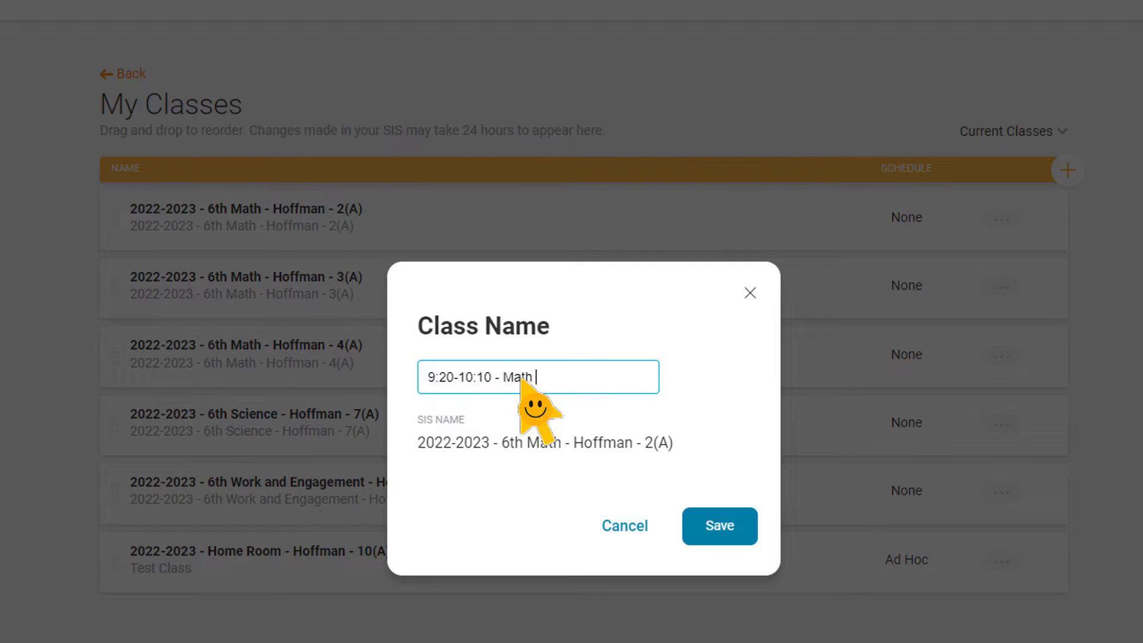
pyautogui.write('(W)')
pyautogui.click(715, 527)
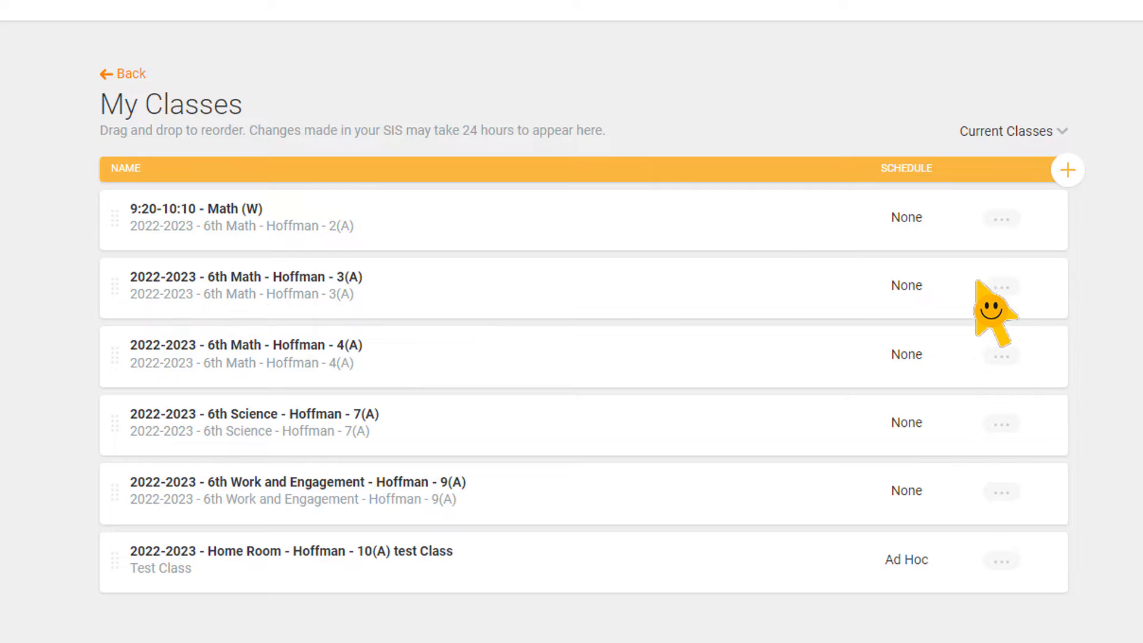
# Step: Rename the 6th Math 3(A) class as "1:20-2:10 - Math (C)" and save it
pyautogui.click(1002, 288)
pyautogui.click(932, 378)
pyautogui.tripleClick(538, 377)
pyautogui.press('BackSpace')
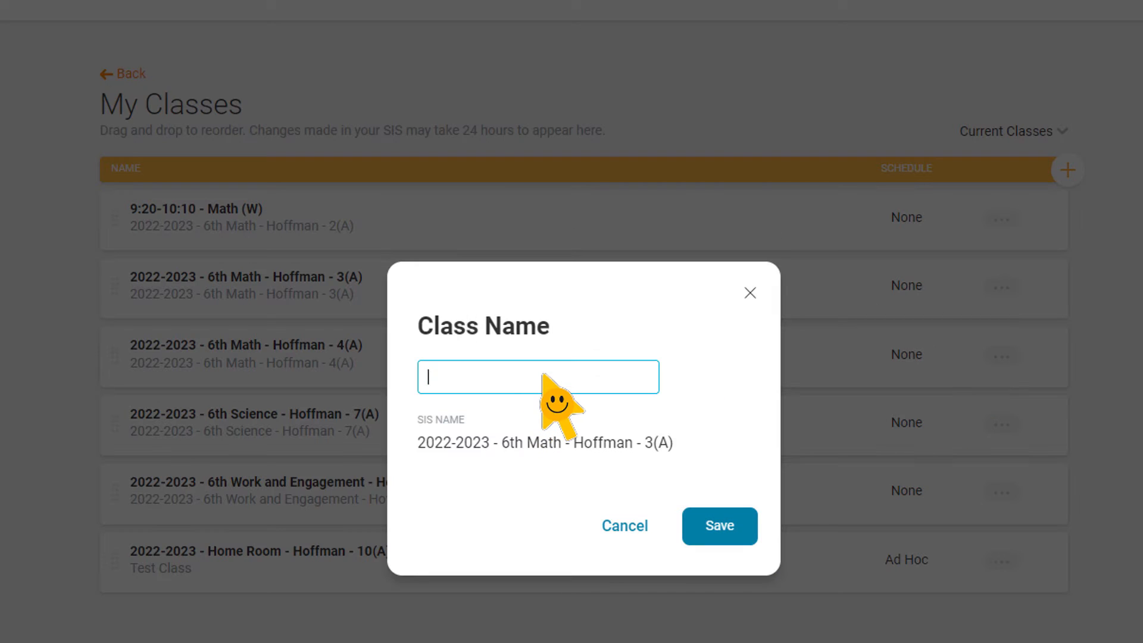
pyautogui.write('1:20-2:10 - Math (C)')
pyautogui.click(728, 535)
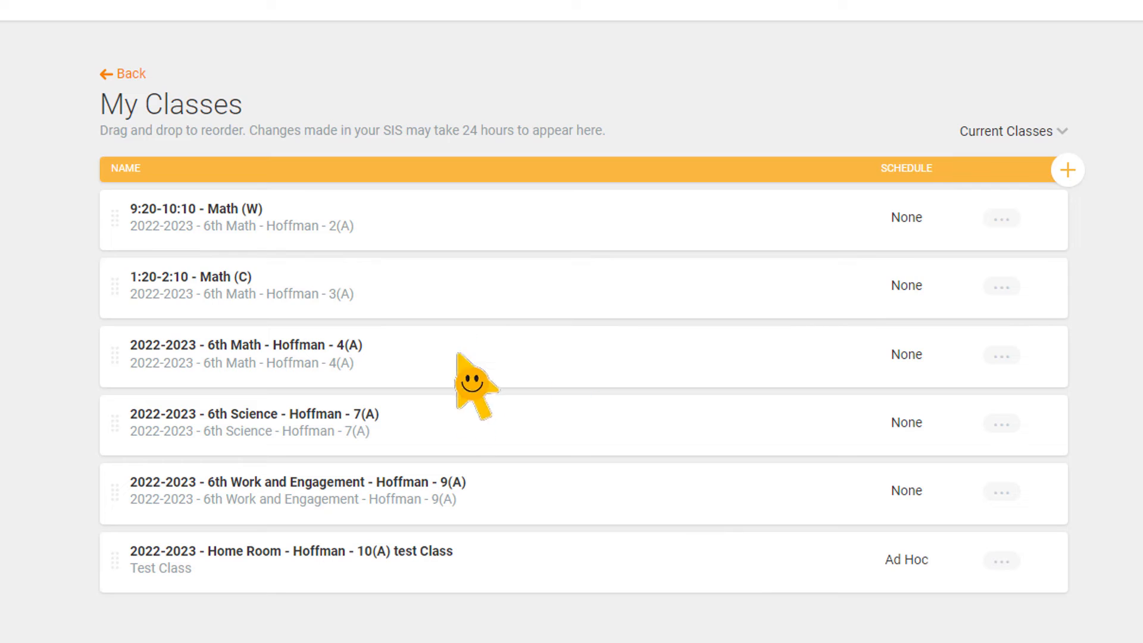
# Step: Rename the 6th Math 4(A) class as "11:10-12:00 - Math (Me)" and save it
pyautogui.click(1002, 356)
pyautogui.click(900, 453)
pyautogui.tripleClick(599, 381)
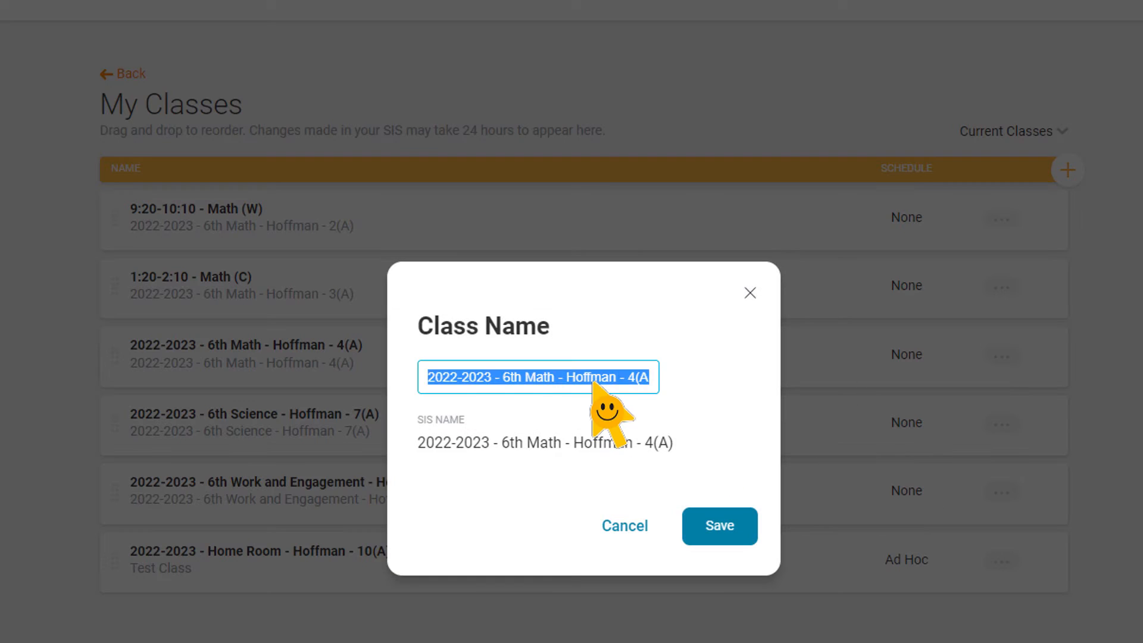
pyautogui.write('11:10')
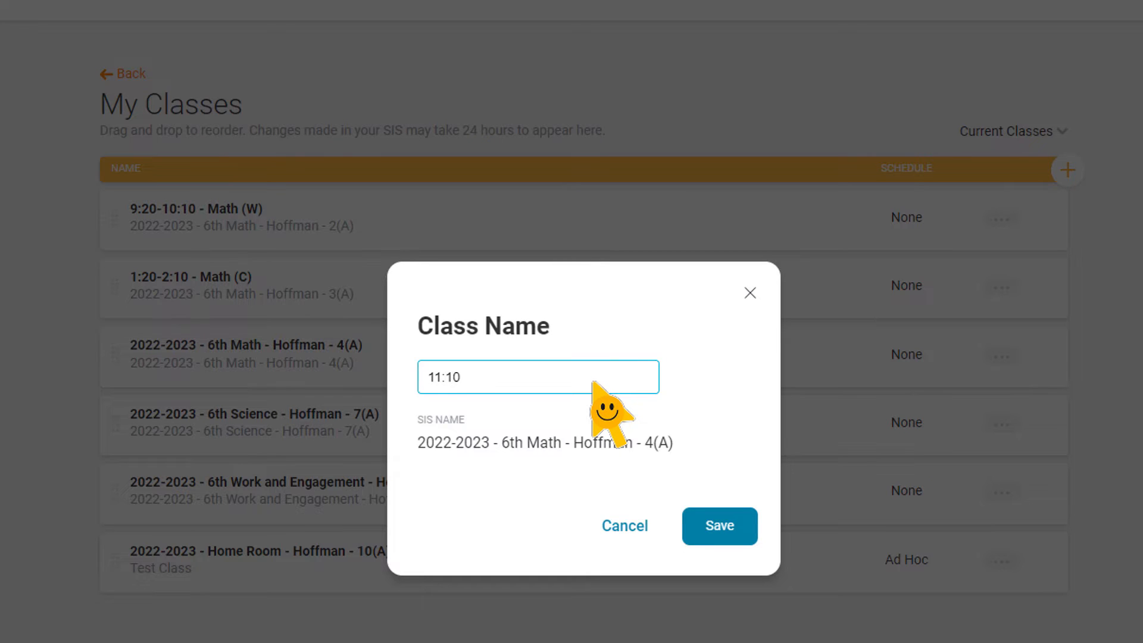
pyautogui.write('-12:00 - Math (Me)')
pyautogui.press('Return')
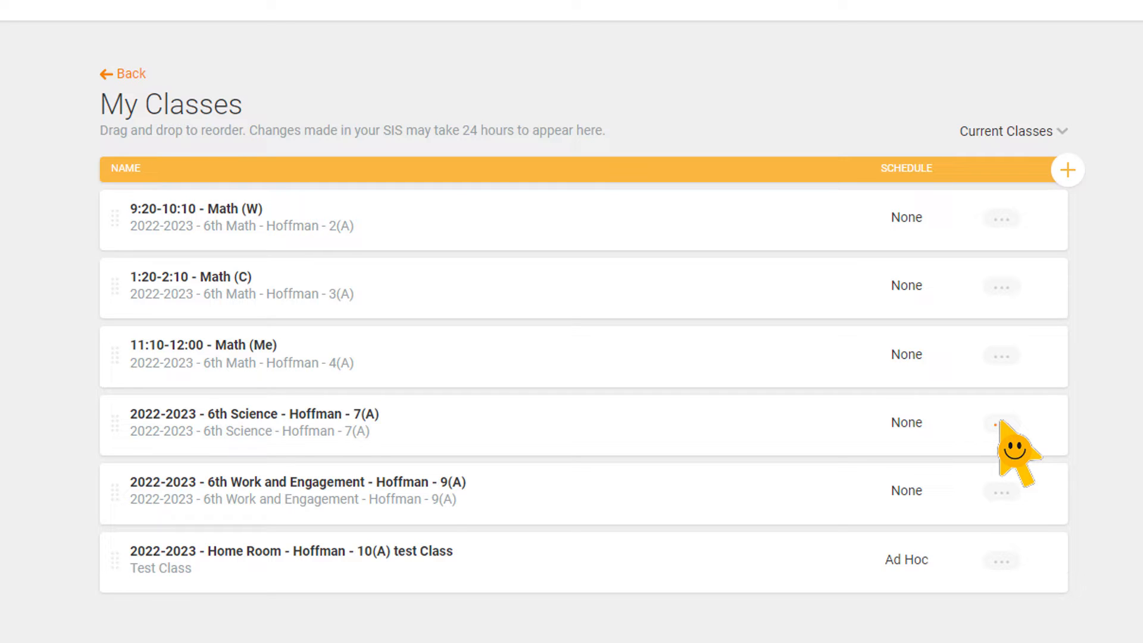
# Step: Rename the 6th Science 7(A) class as "2:15-3:05 - Science (Me)" and save it
pyautogui.click(1001, 424)
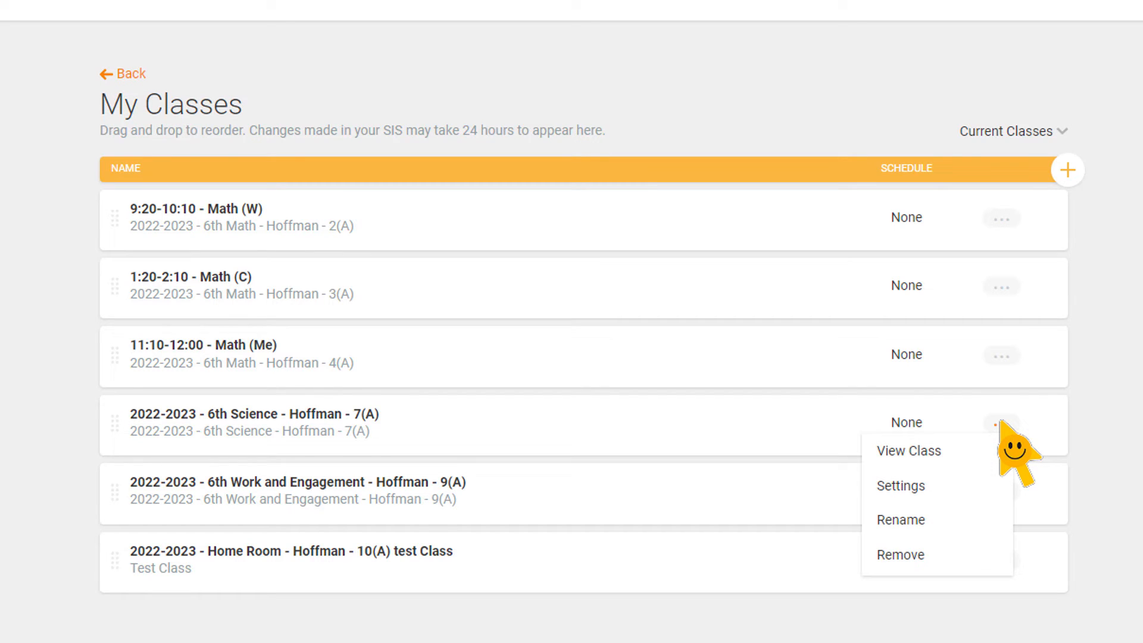
pyautogui.click(924, 532)
pyautogui.tripleClick(552, 375)
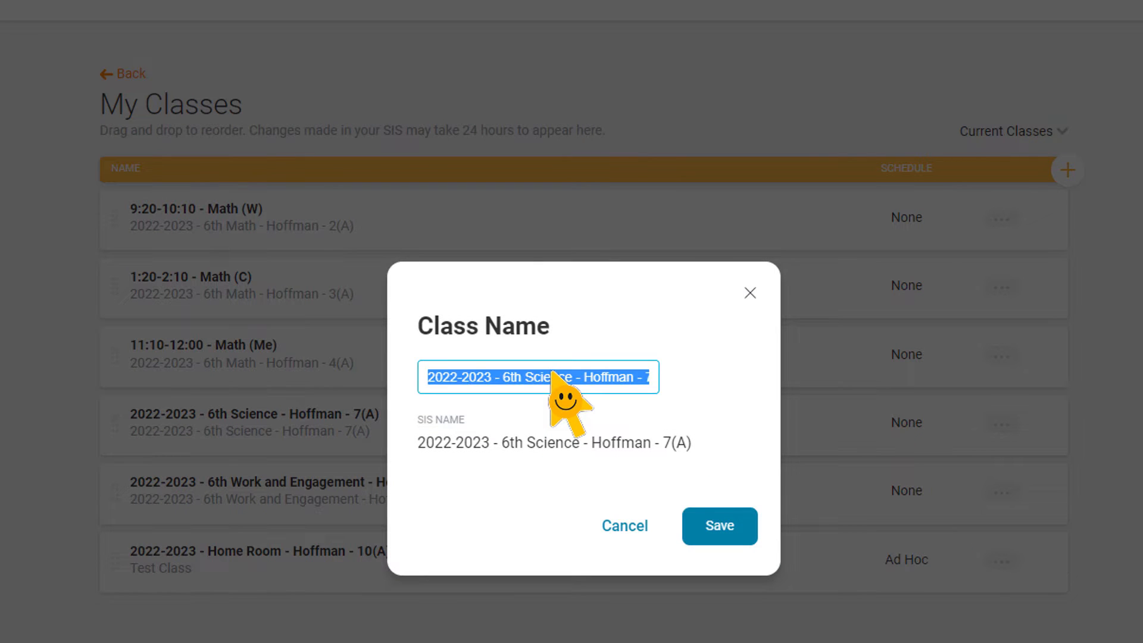
pyautogui.write('2:15-')
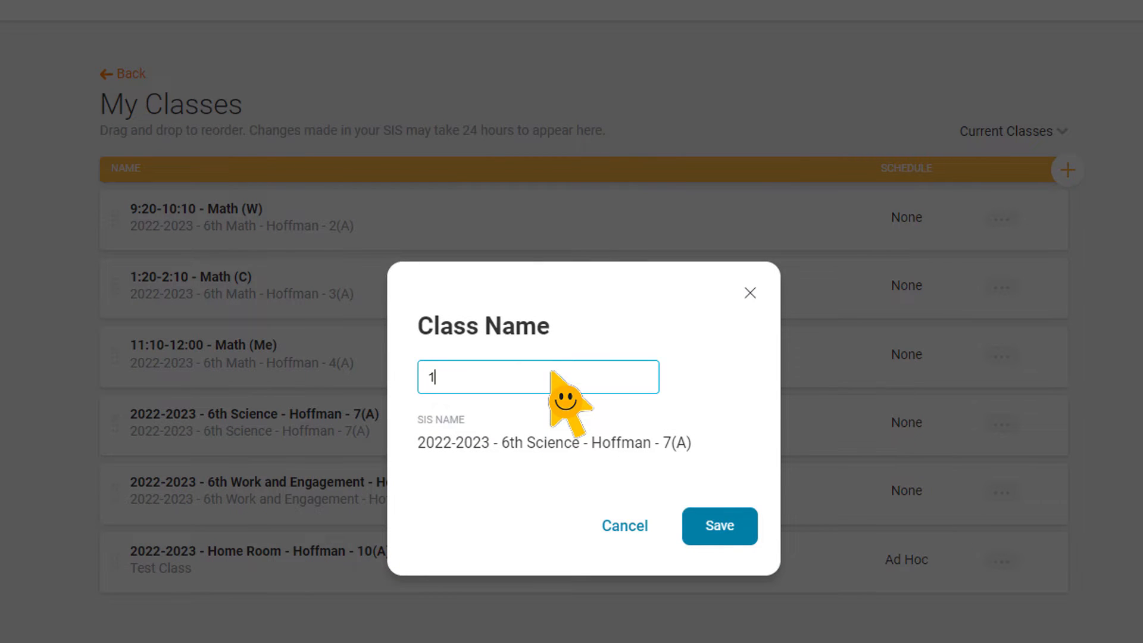
pyautogui.write('3:05 - Science (Me)')
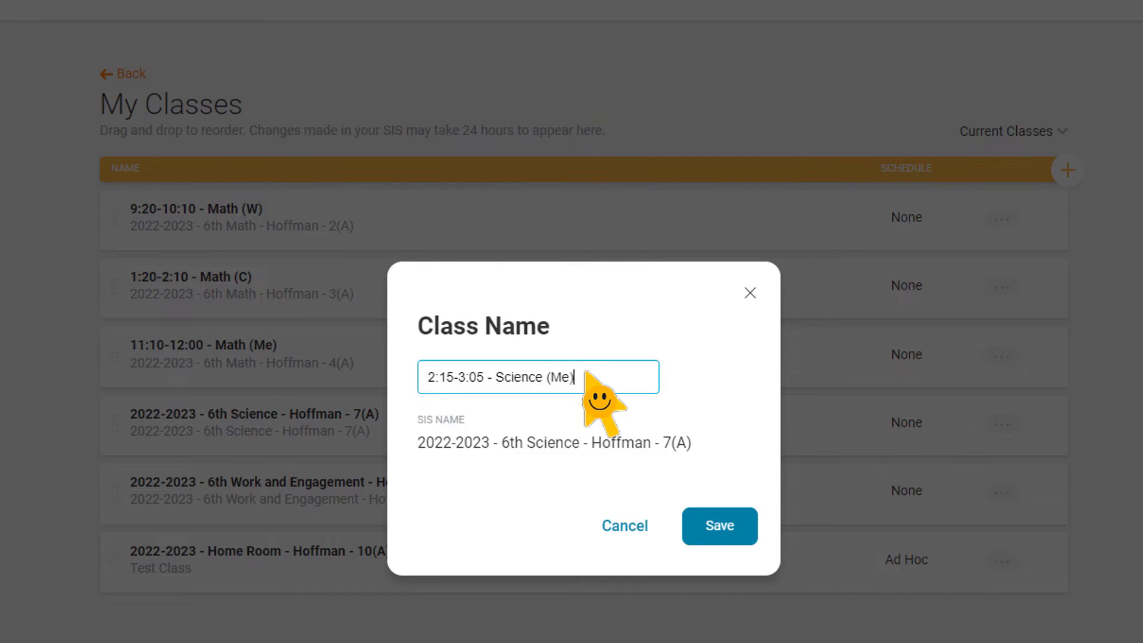
pyautogui.click(722, 524)
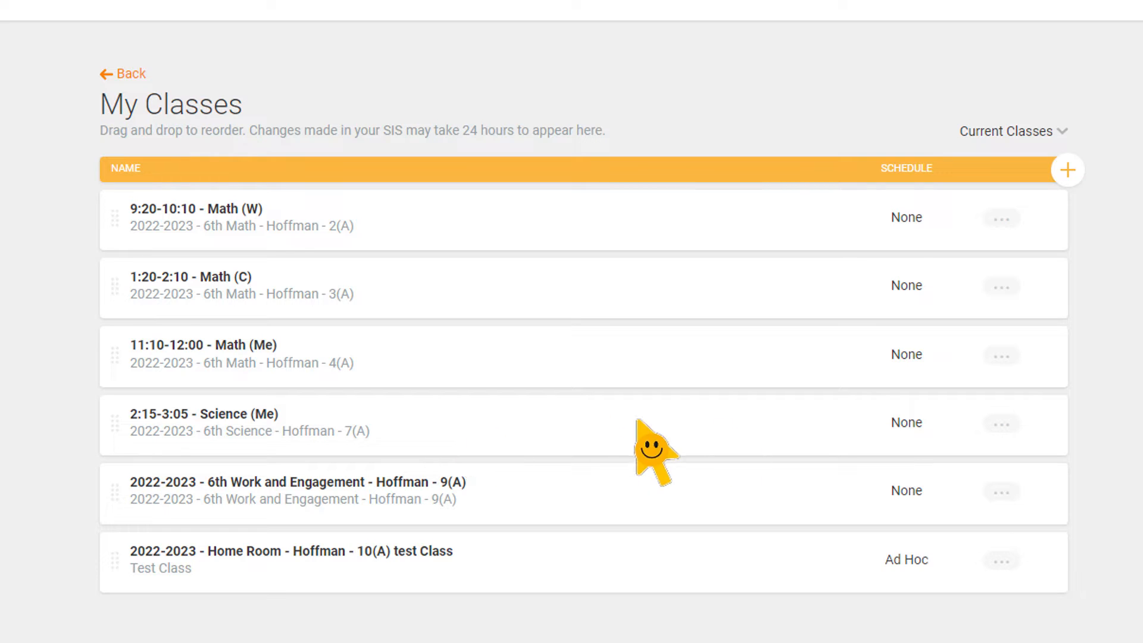
# Step: Rename the Home Room 10(A) test class as "8:45-9:20 Homeroom" and save it
pyautogui.click(1002, 561)
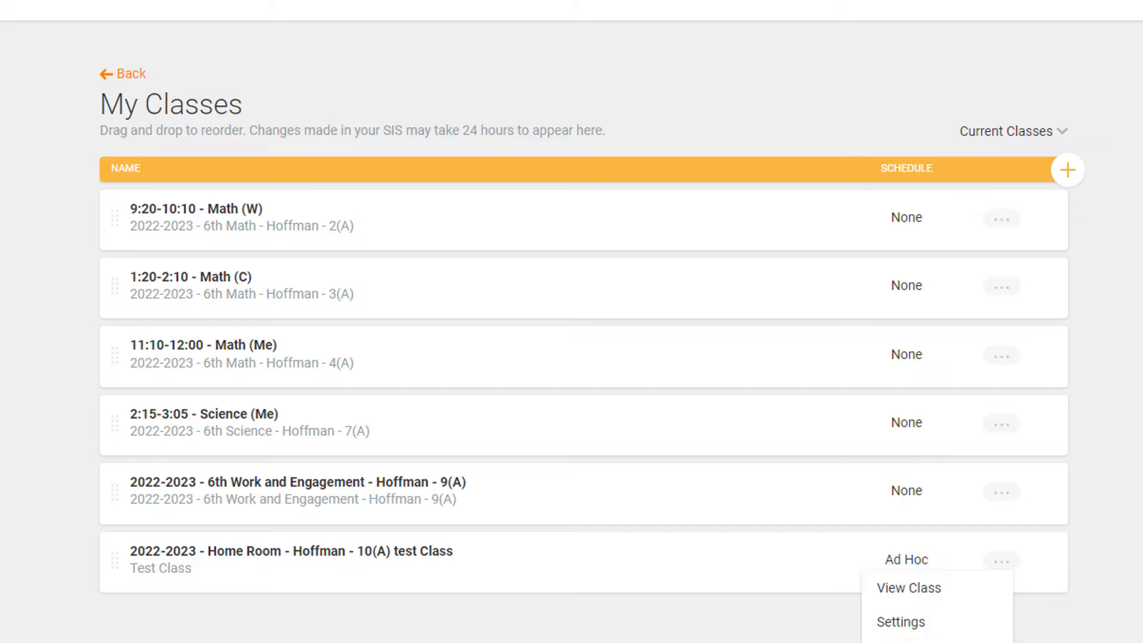
pyautogui.click(901, 622)
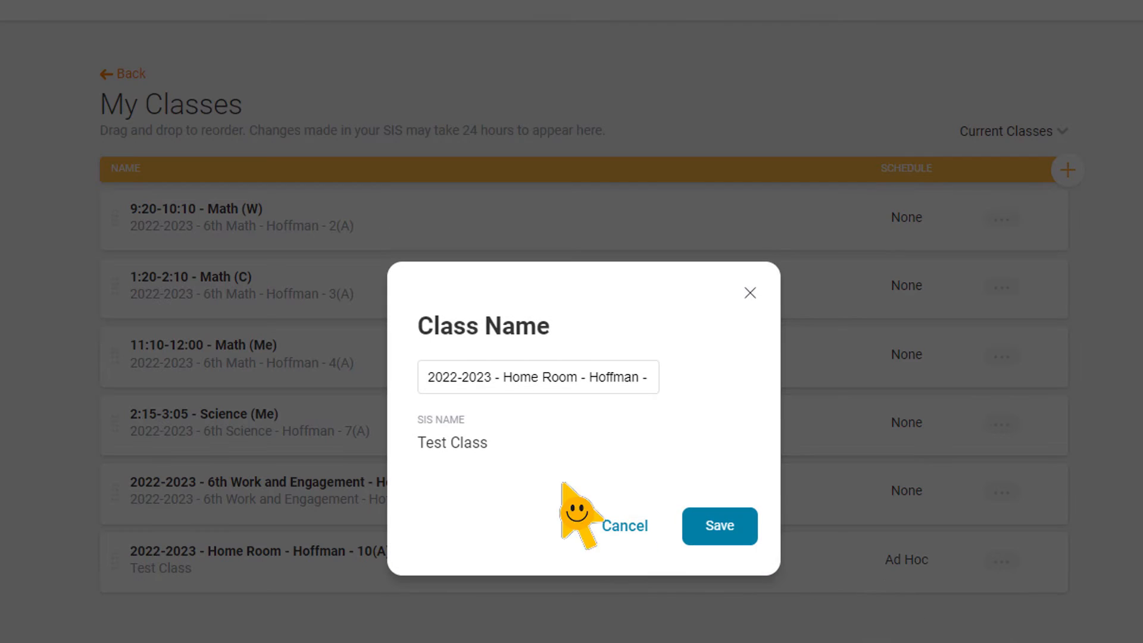
pyautogui.tripleClick(475, 379)
pyautogui.write('8:45-9:20 Homeroom')
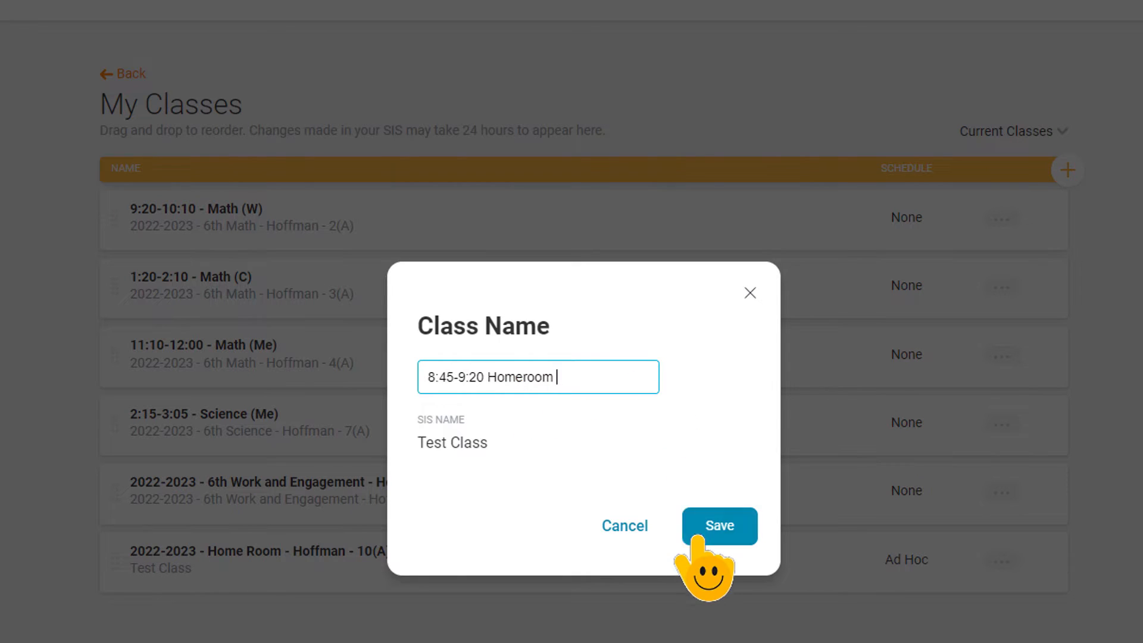
pyautogui.click(718, 530)
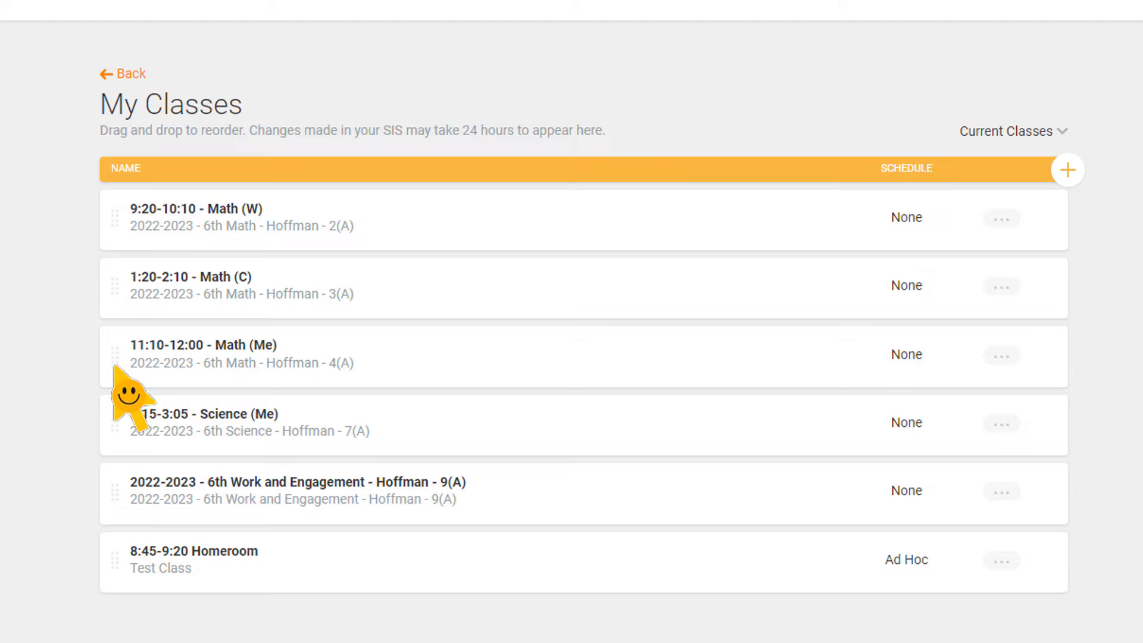
# Step: Reorder the class list by moving 11:10-12:00 - Math (Me) above 1:20-2:10 - Math (C) and 8:45-9:20 Homeroom to first place
pyautogui.moveTo(115, 359); pyautogui.dragTo(116, 289)
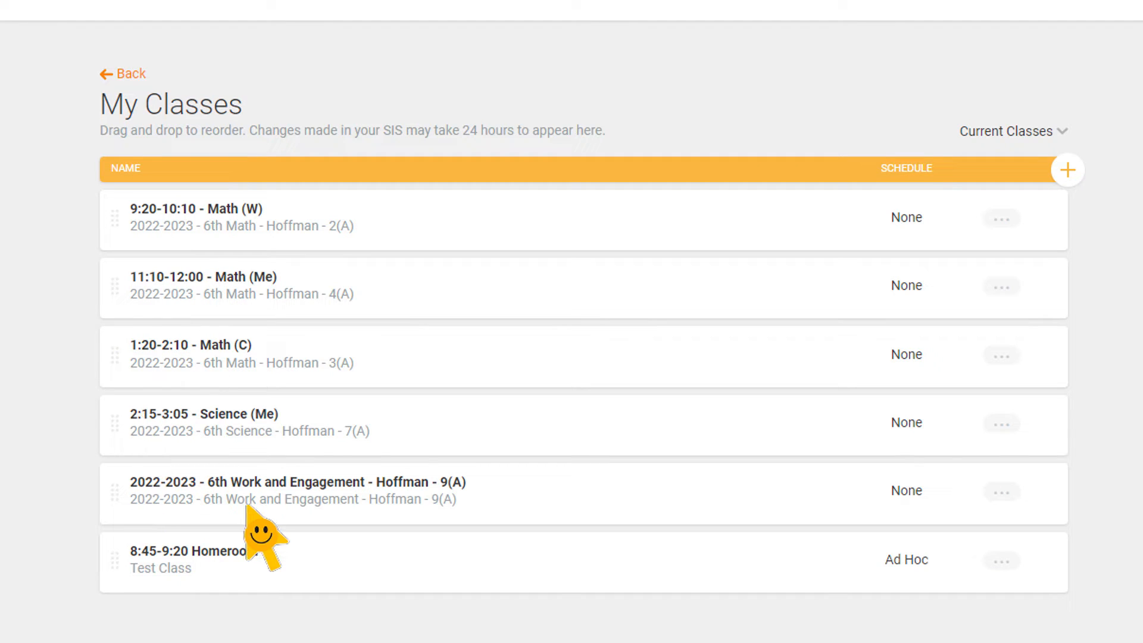
pyautogui.moveTo(118, 562); pyautogui.dragTo(122, 232)
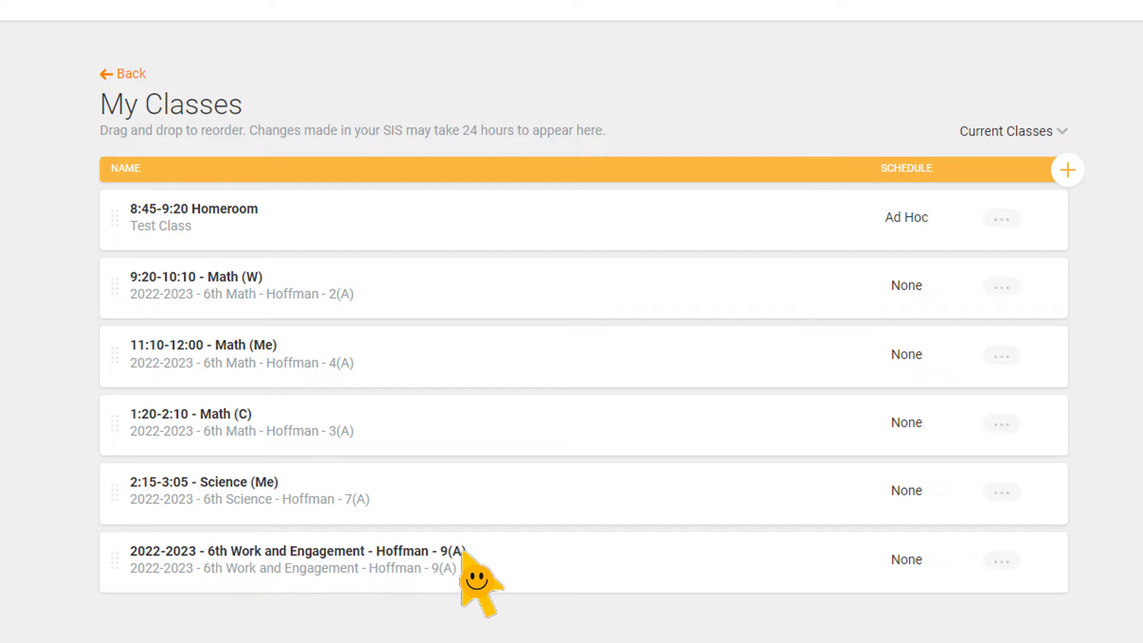
# Step: Rename the 6th Work and Engagement 9(A) class as "10:15-11:05 No Planning Tuesday" and move it directly after 9:20-10:10 - Math (W)
pyautogui.click(1001, 562)
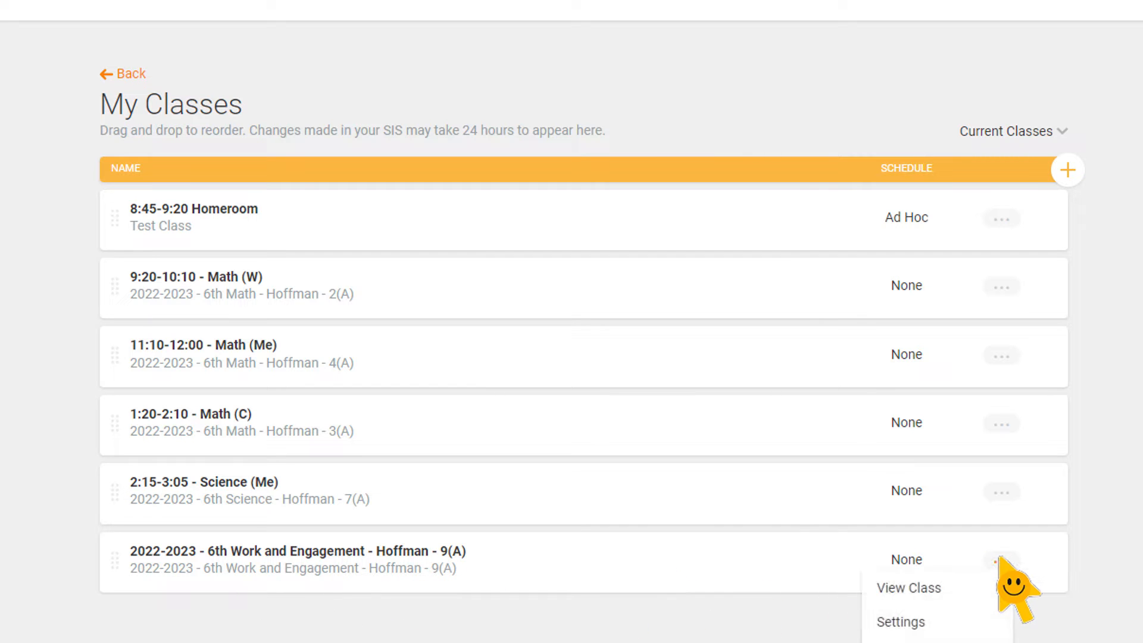
pyautogui.click(911, 641)
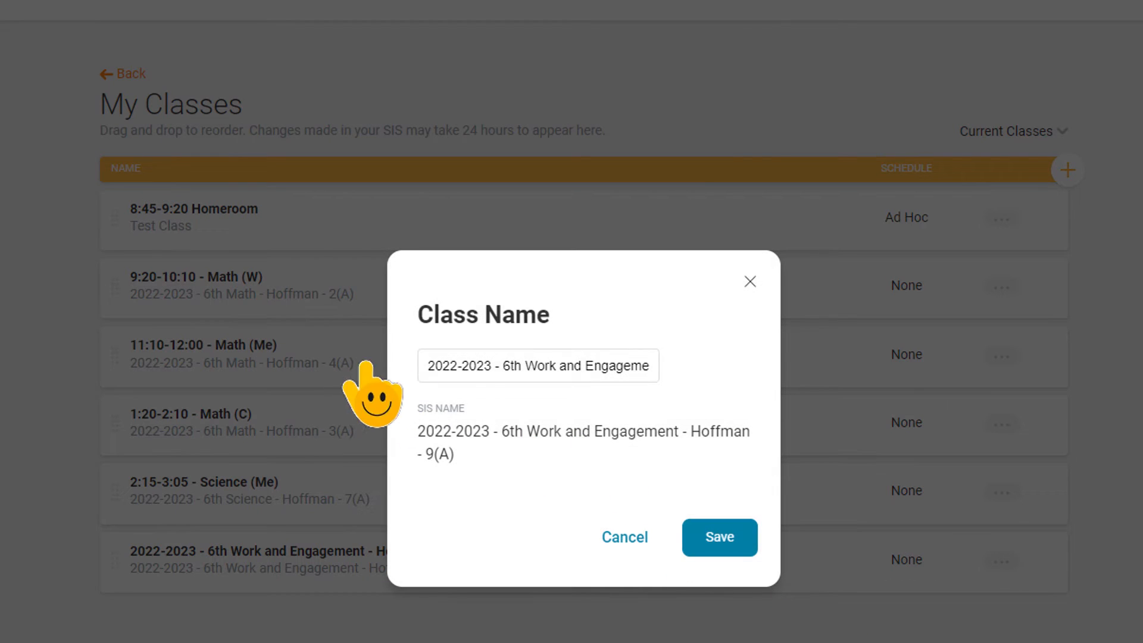
pyautogui.tripleClick(451, 365)
pyautogui.write('10:15-11:05')
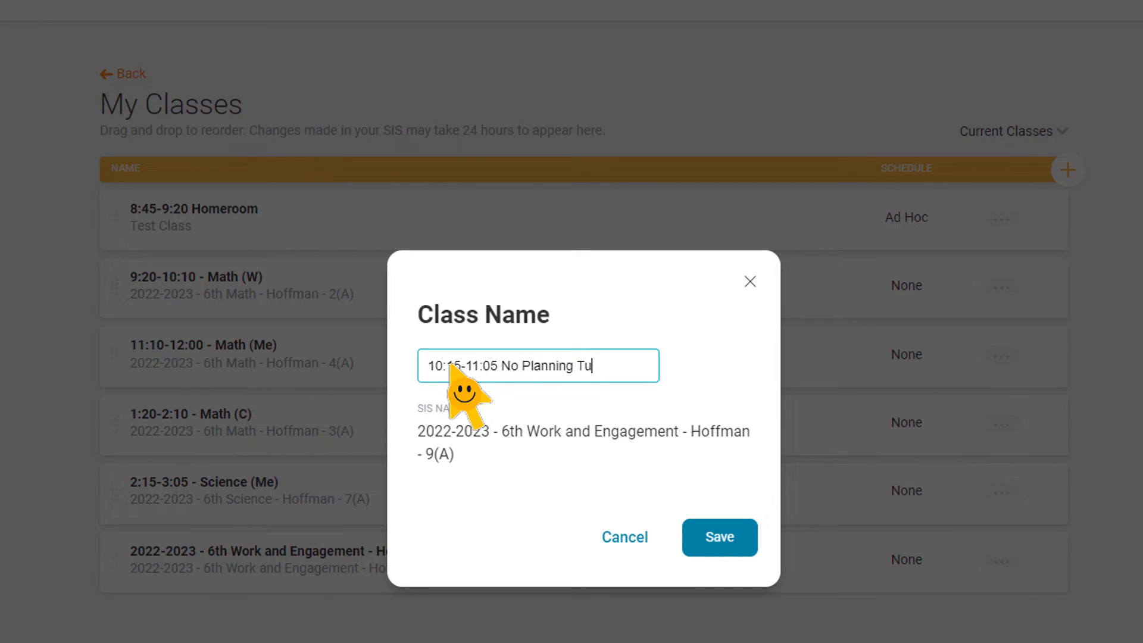
pyautogui.write('No Planning Tuesday')
pyautogui.click(705, 538)
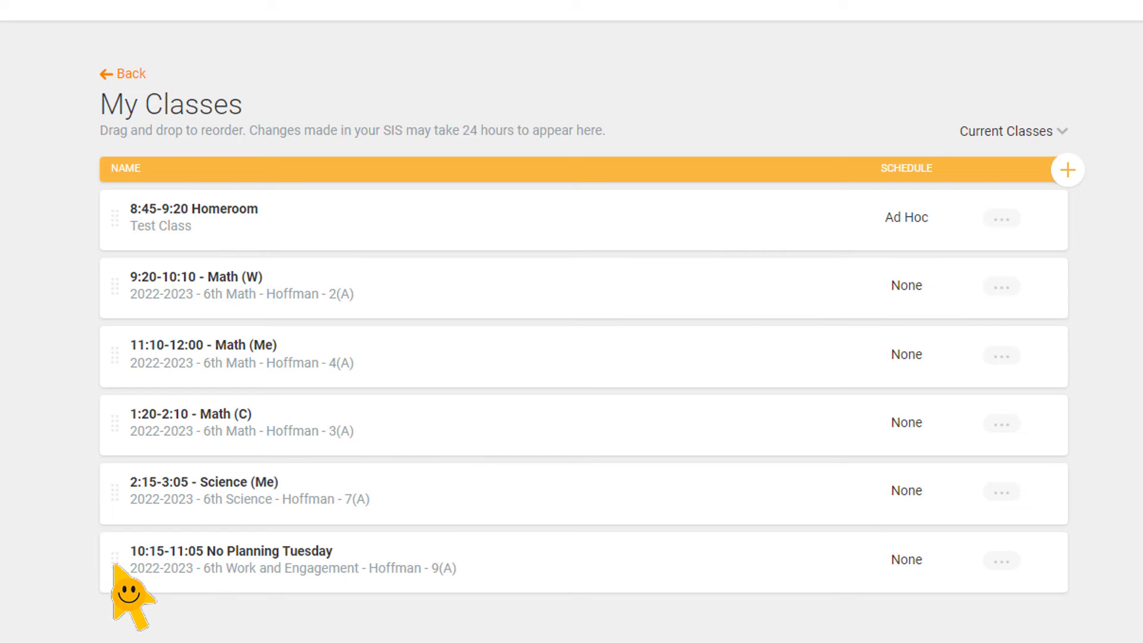
pyautogui.moveTo(117, 551); pyautogui.dragTo(116, 353)
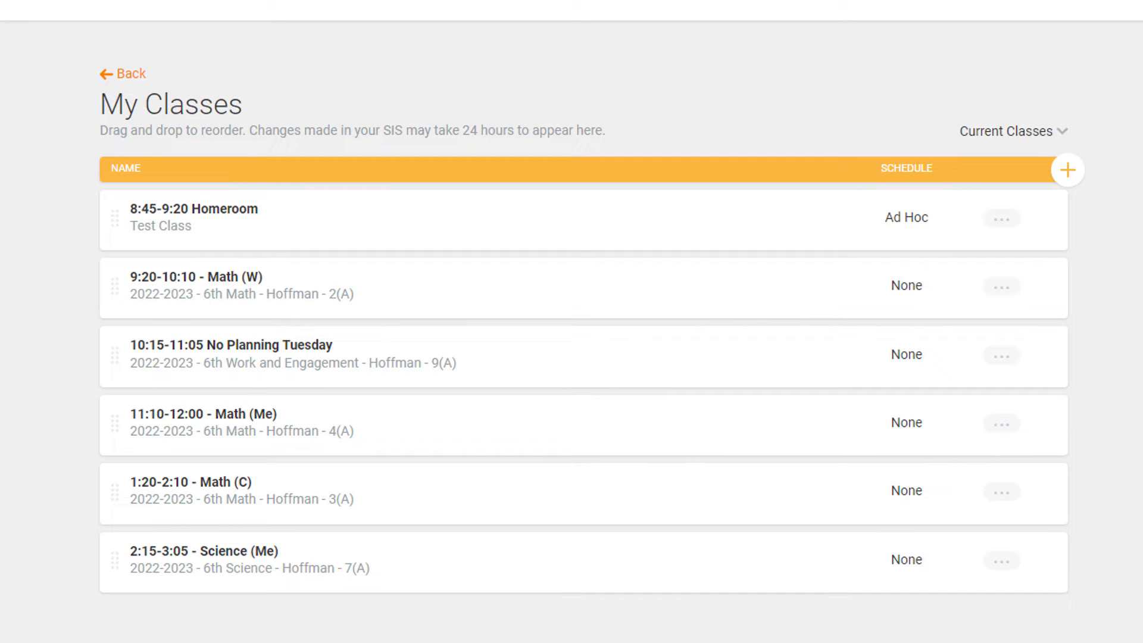
# Step: Leave the class management list and switch to the 8:45-9:20 Homeroom class
pyautogui.click(124, 74)
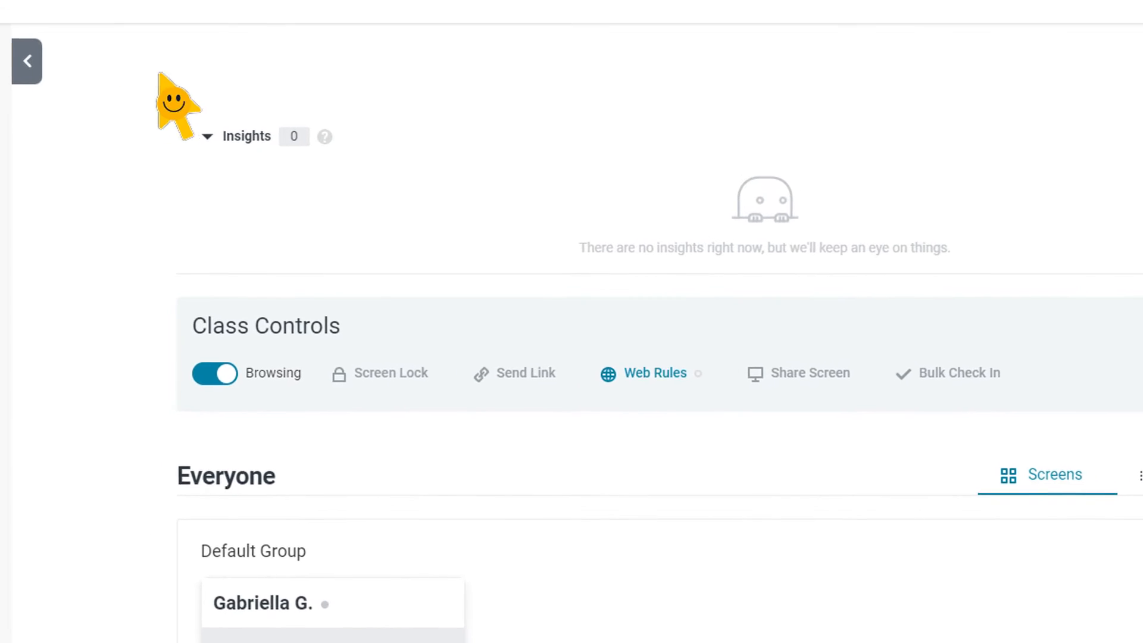
pyautogui.click(22, 113)
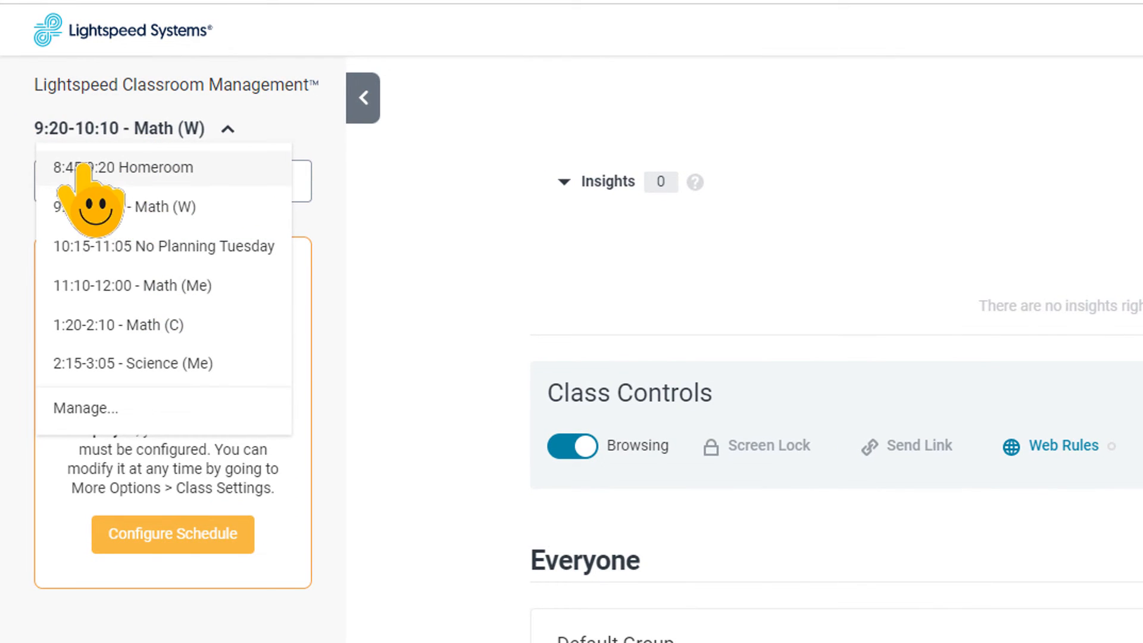
pyautogui.click(145, 170)
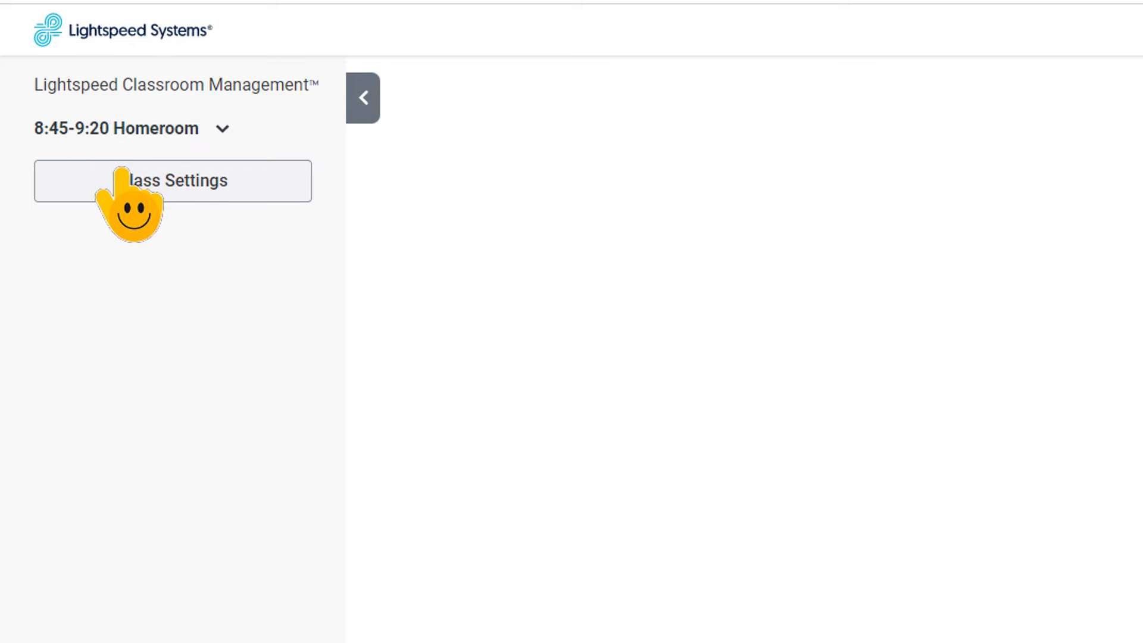
# Step: Open the Homeroom class settings and set the schedule type to Custom
pyautogui.click(190, 187)
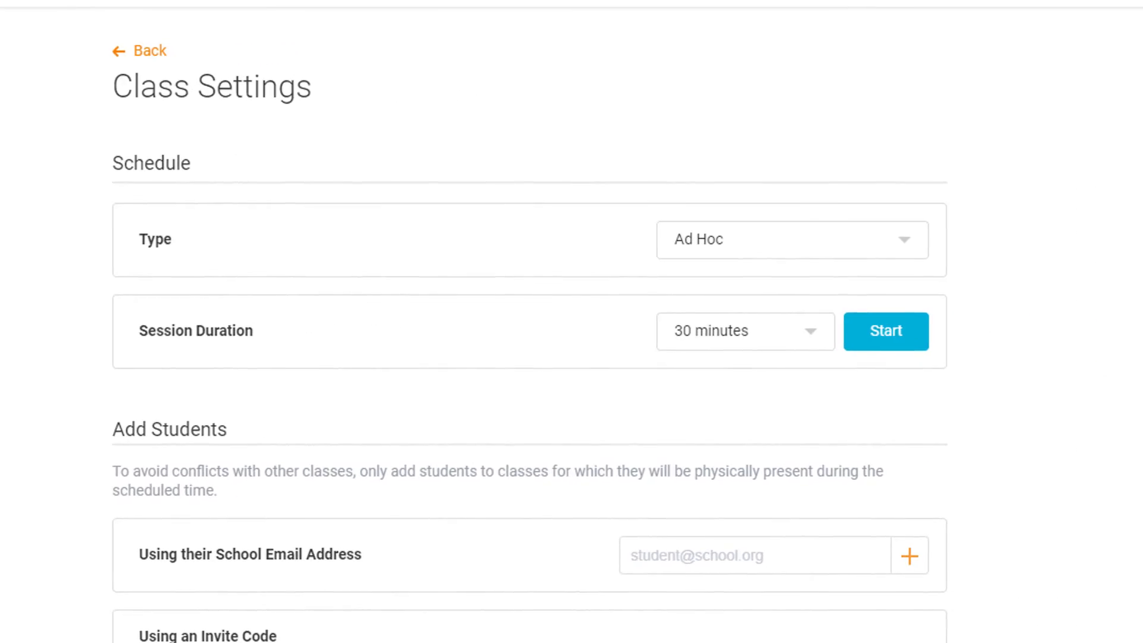
pyautogui.click(823, 243)
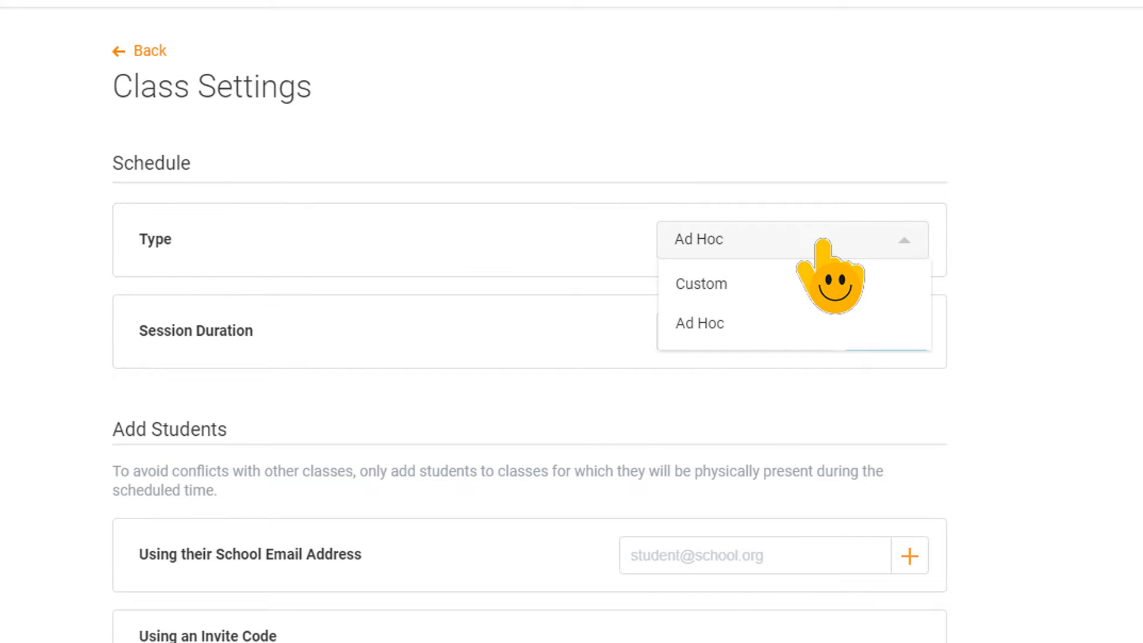
pyautogui.click(694, 287)
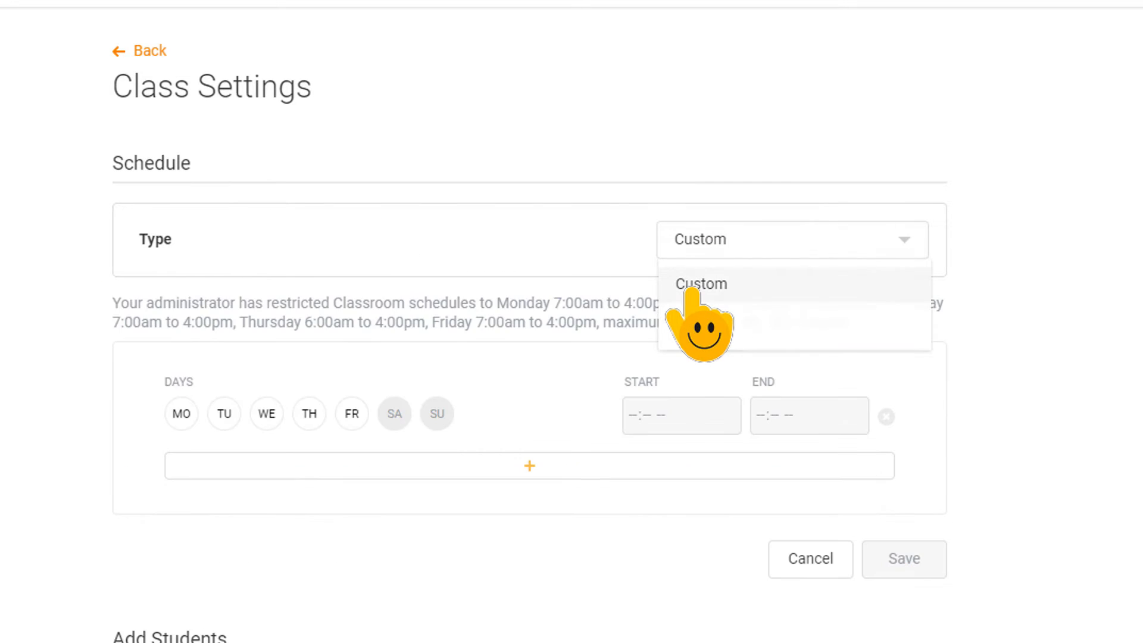
# Step: Schedule the Homeroom class for Monday through Thursday from 8:45 AM to 9:20 AM
pyautogui.click(180, 412)
pyautogui.click(224, 413)
pyautogui.click(267, 413)
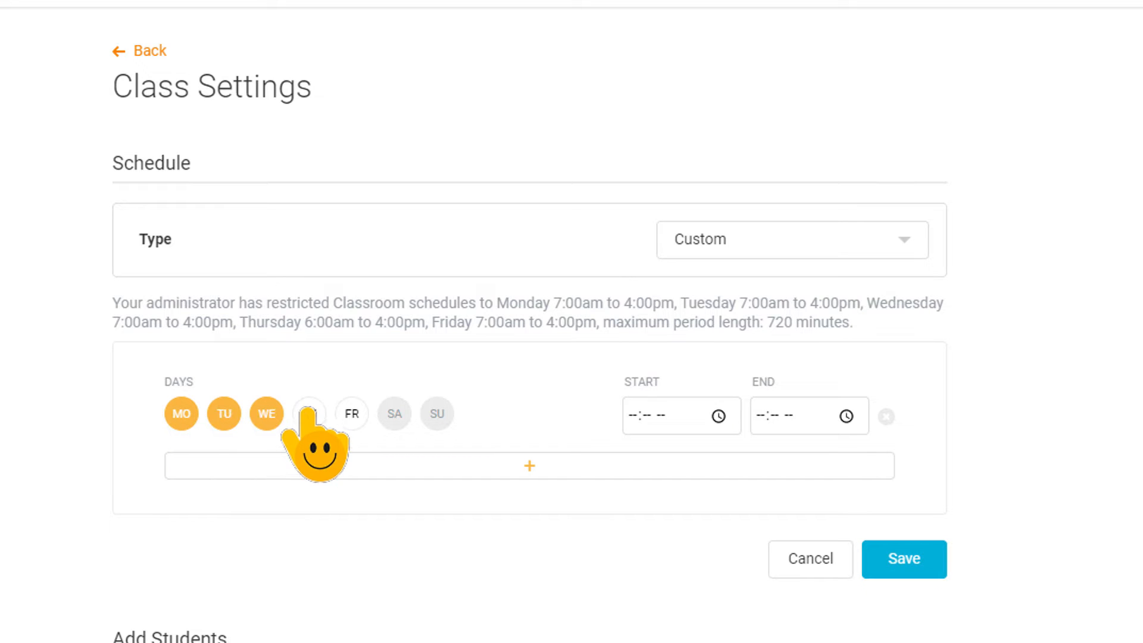
pyautogui.click(309, 414)
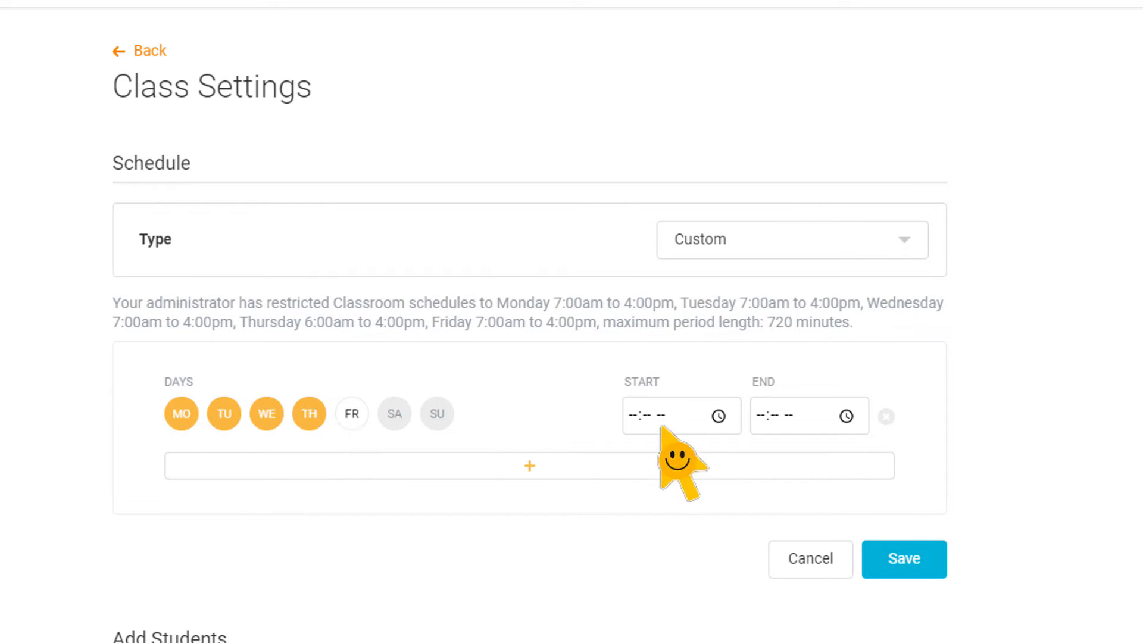
pyautogui.click(633, 415)
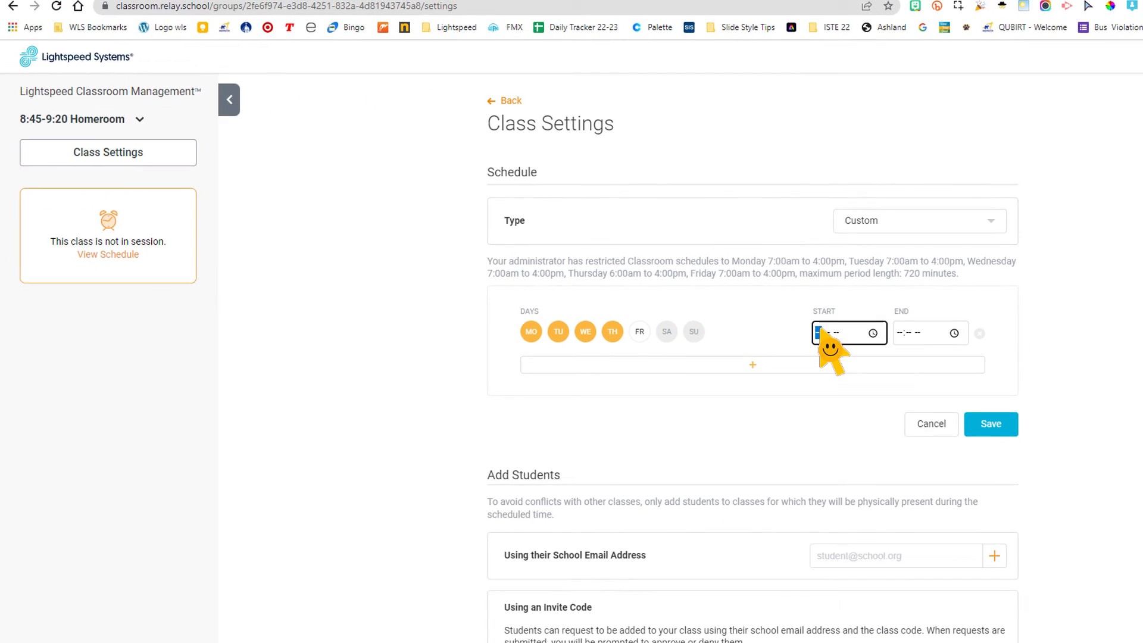
pyautogui.write('845')
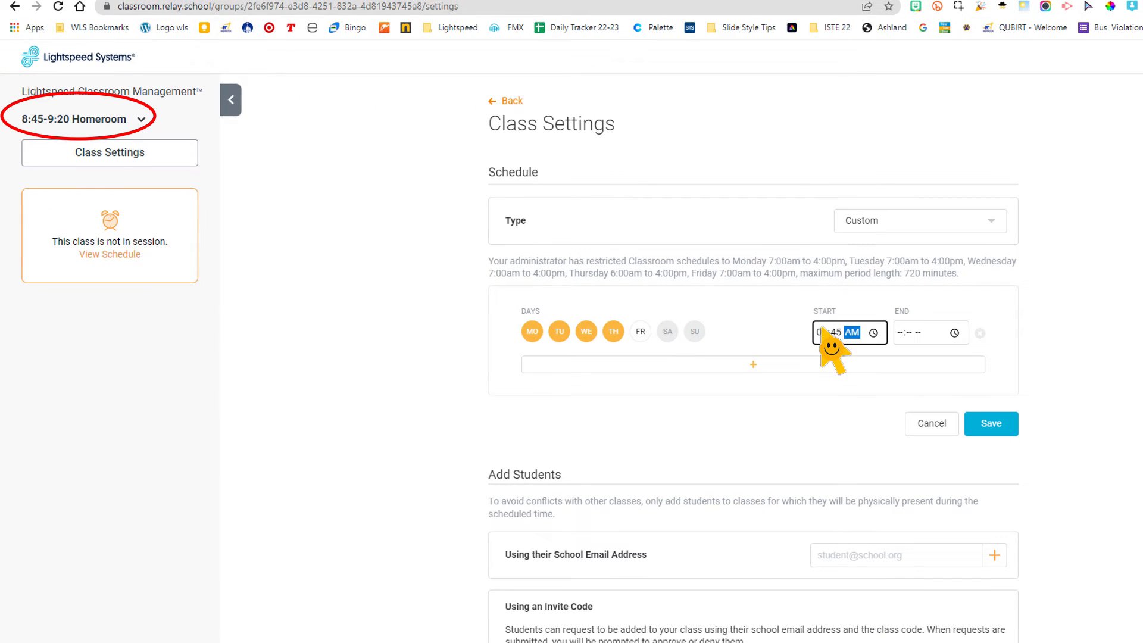
pyautogui.click(900, 334)
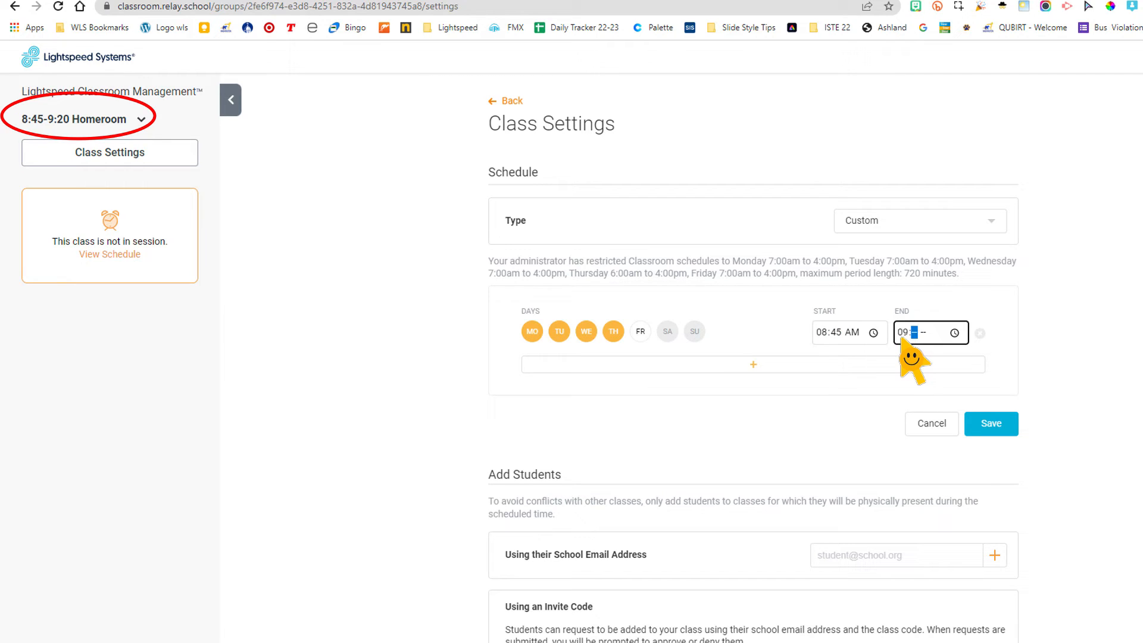
pyautogui.write('0920a')
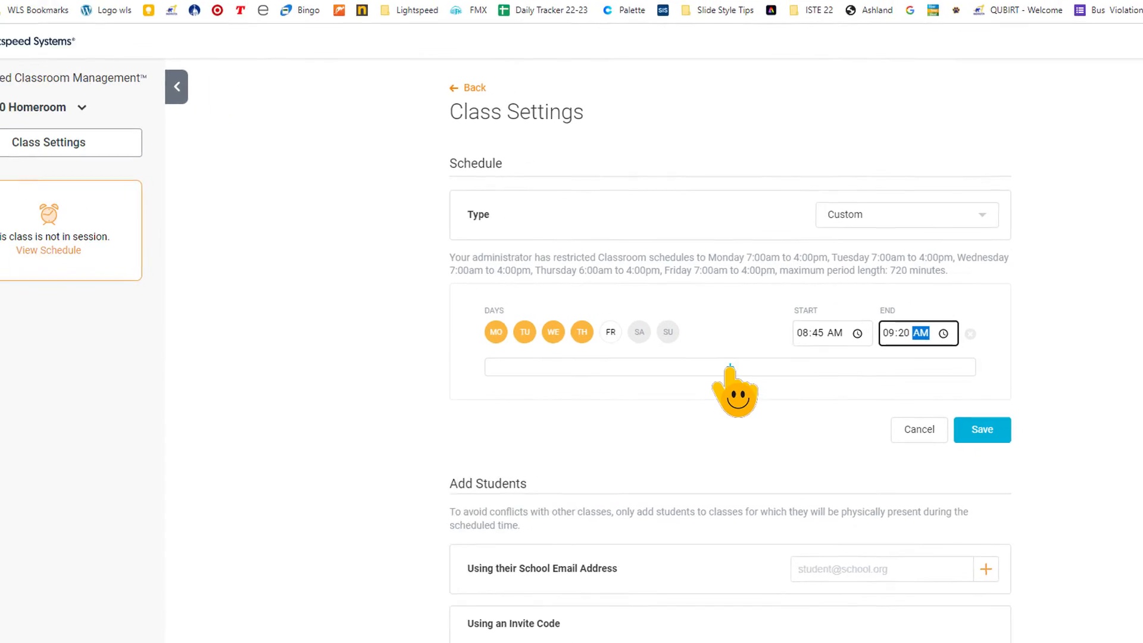
# Step: Add a second Homeroom period for Friday from 8:45 AM to 10:00 AM and save the schedule
pyautogui.click(635, 377)
pyautogui.click(487, 374)
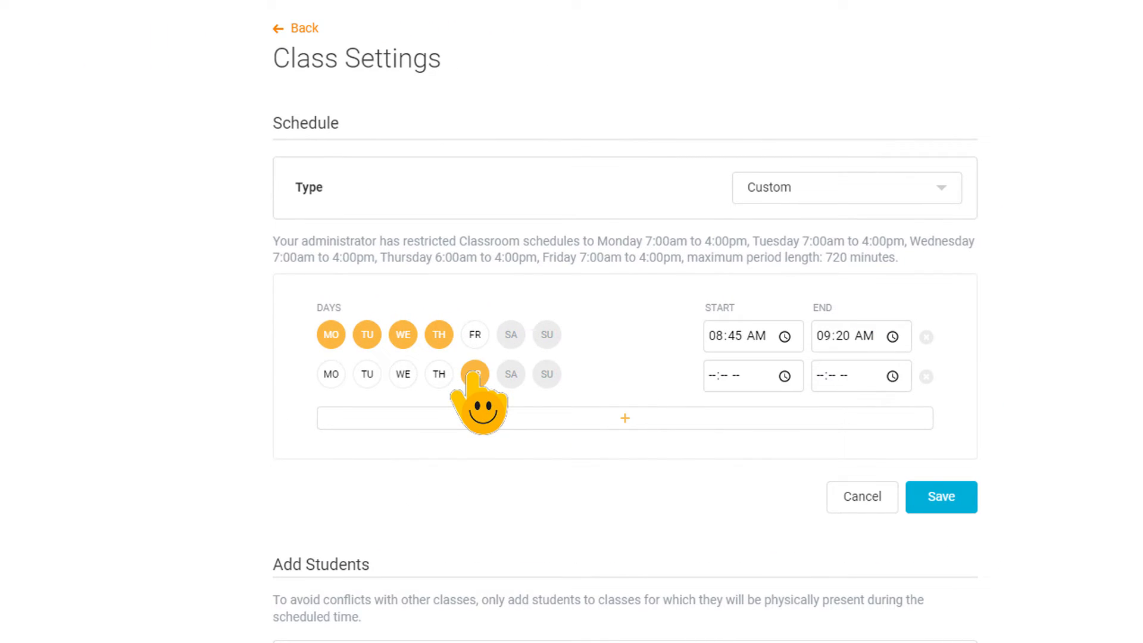
pyautogui.click(712, 377)
pyautogui.write('0845')
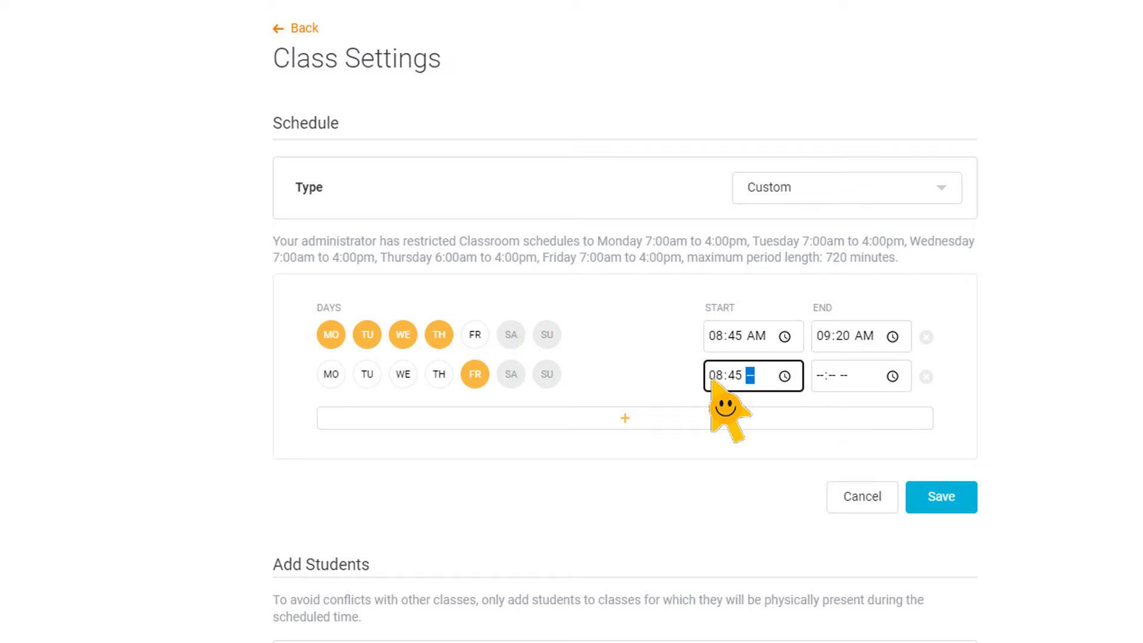
pyautogui.write('a')
pyautogui.click(821, 375)
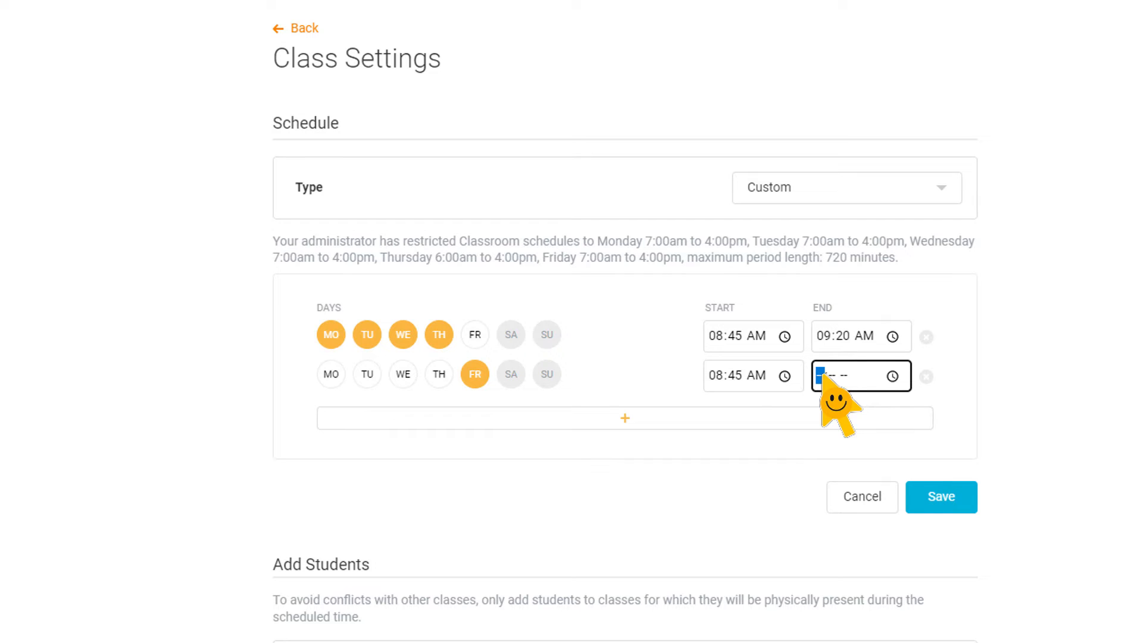
pyautogui.write('10:00a')
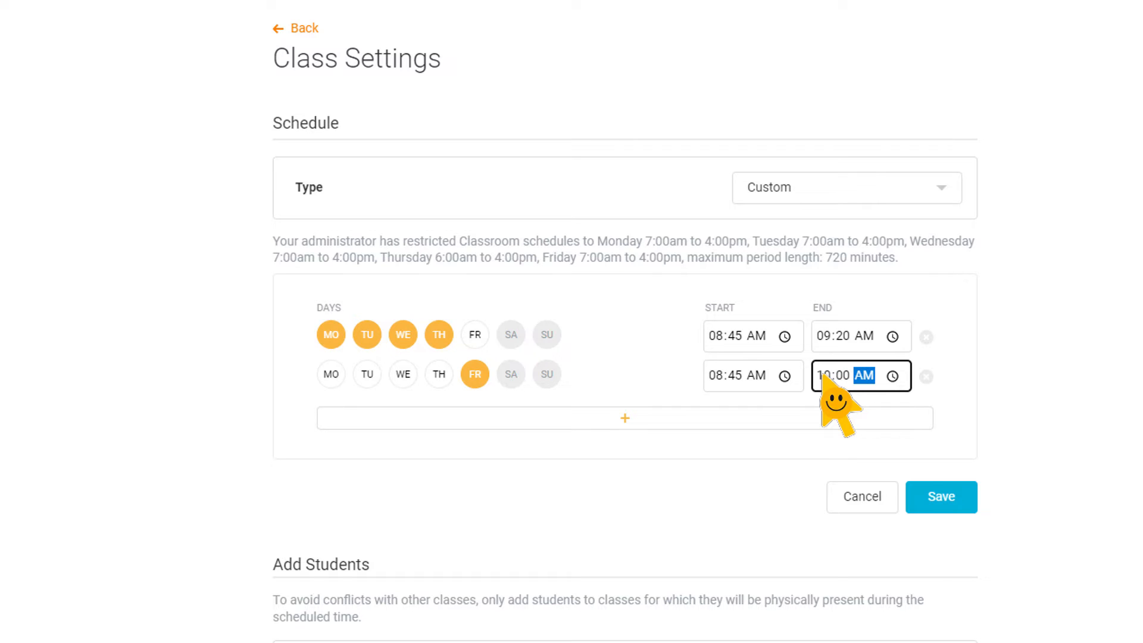
pyautogui.click(932, 498)
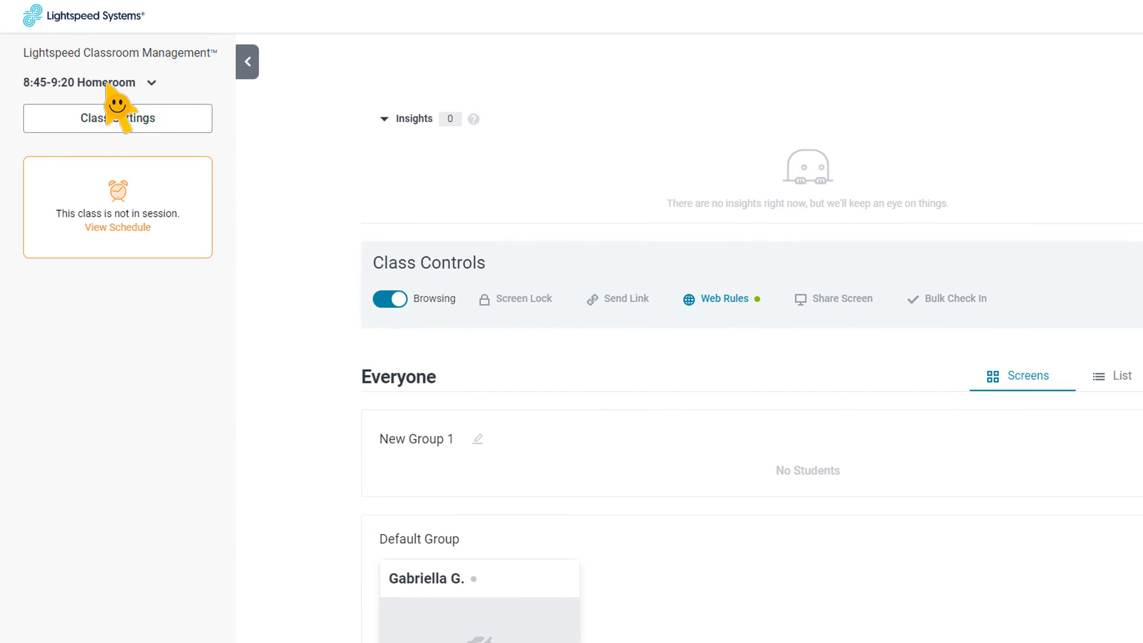
# Step: Switch to the 9:20-10:10 - Math (W) class and open its class settings
pyautogui.click(107, 84)
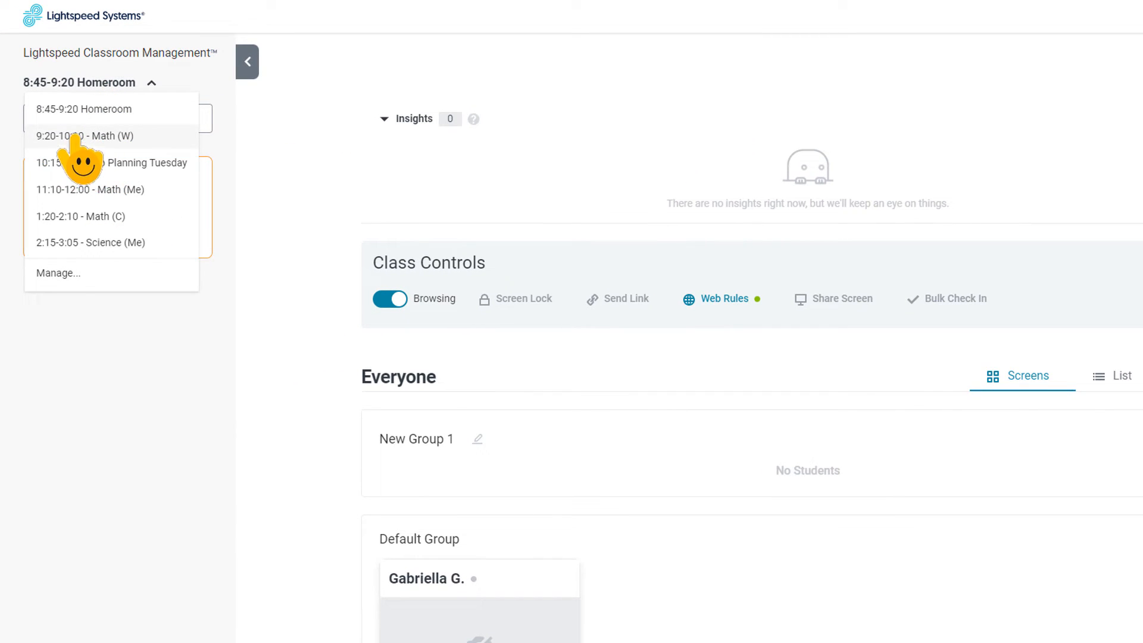
pyautogui.click(105, 138)
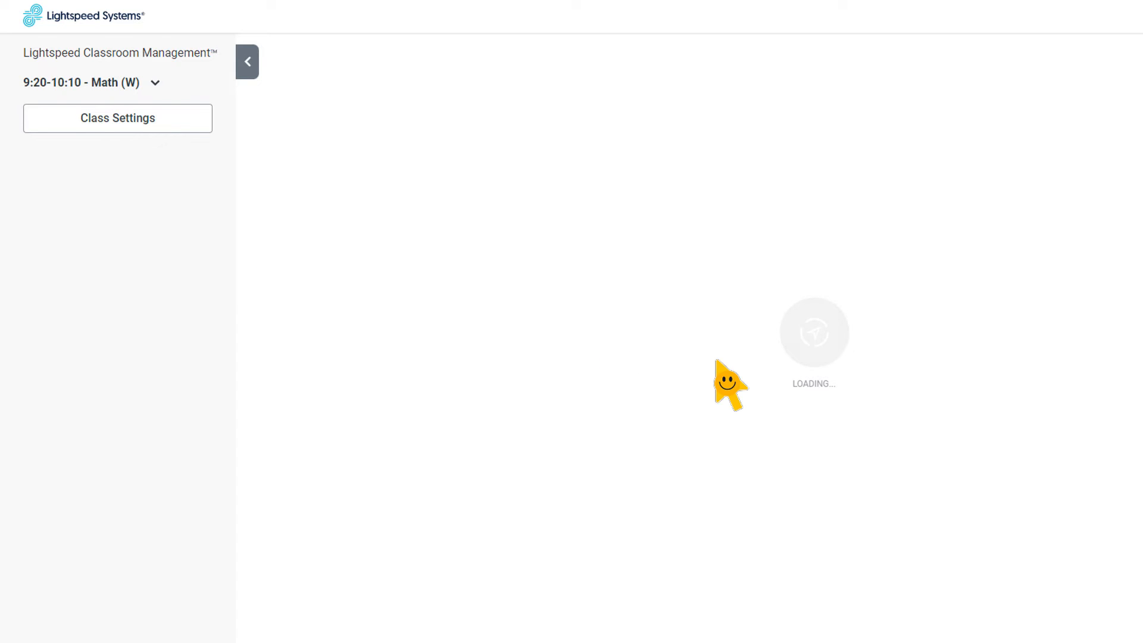
pyautogui.click(135, 121)
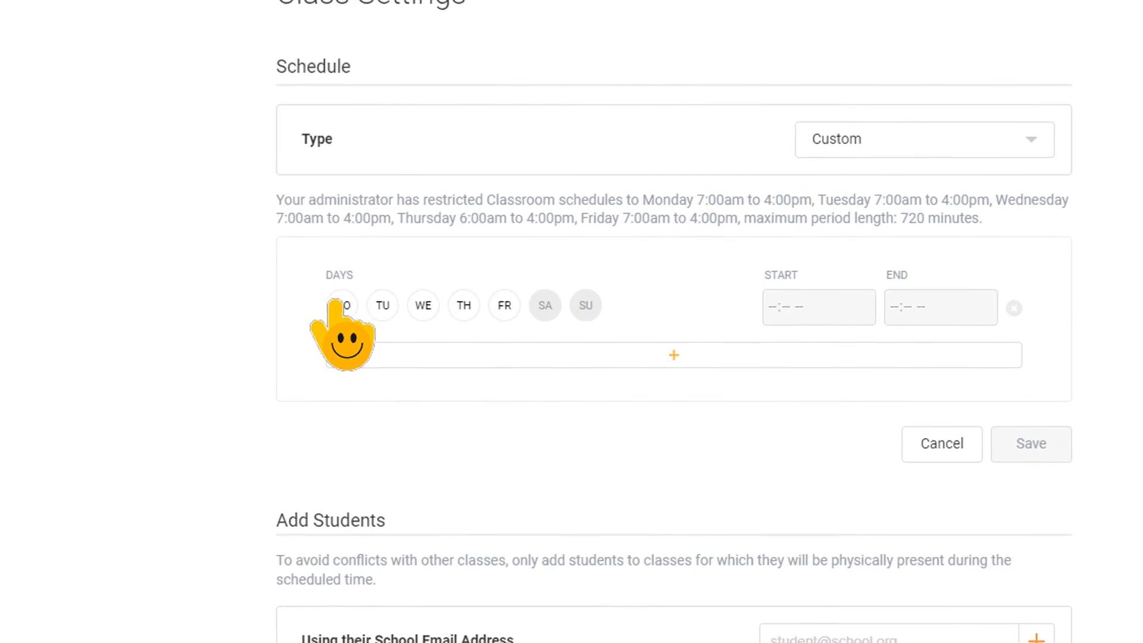
# Step: Schedule the Math (W) class for Monday through Thursday from 9:20 AM to 10:10 AM and save
pyautogui.click(338, 306)
pyautogui.click(382, 306)
pyautogui.click(424, 305)
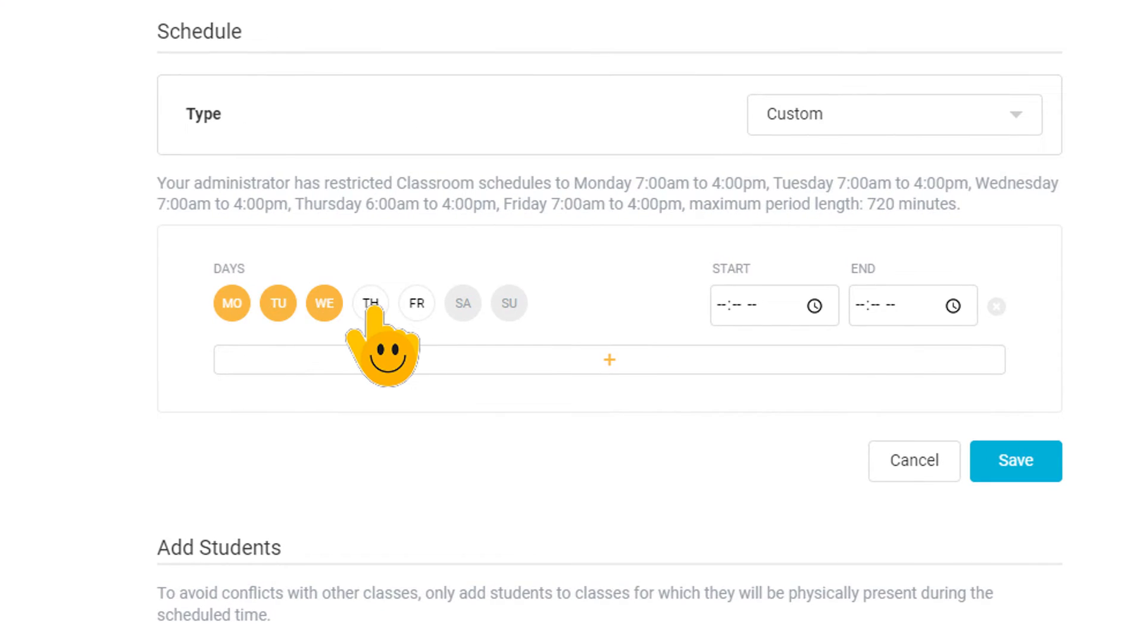
pyautogui.click(371, 304)
pyautogui.click(722, 304)
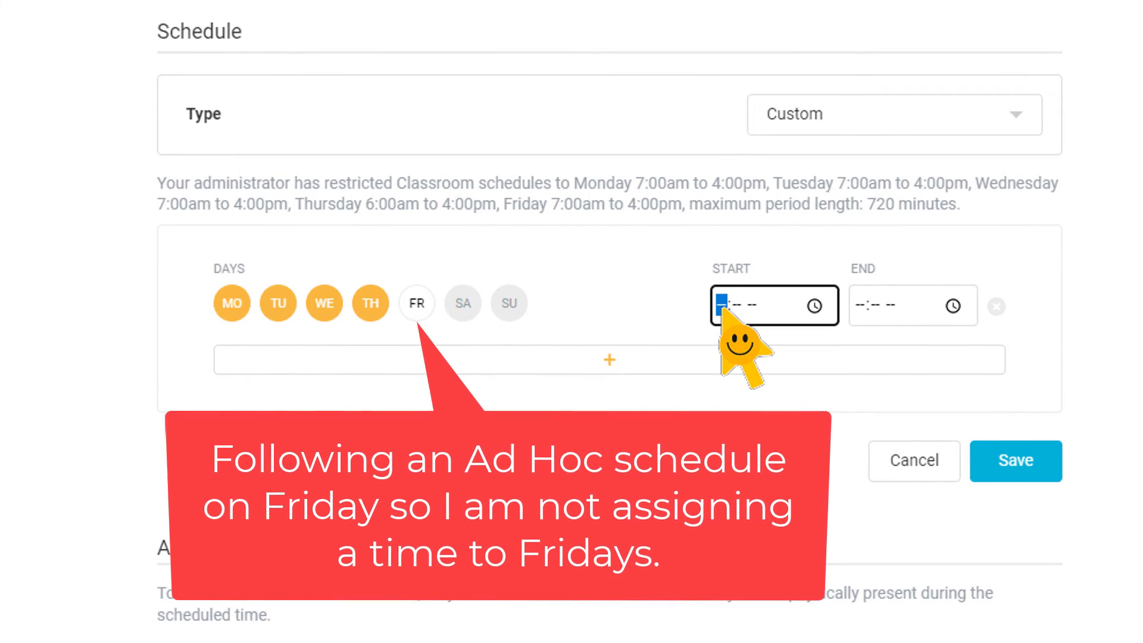
pyautogui.write('0920')
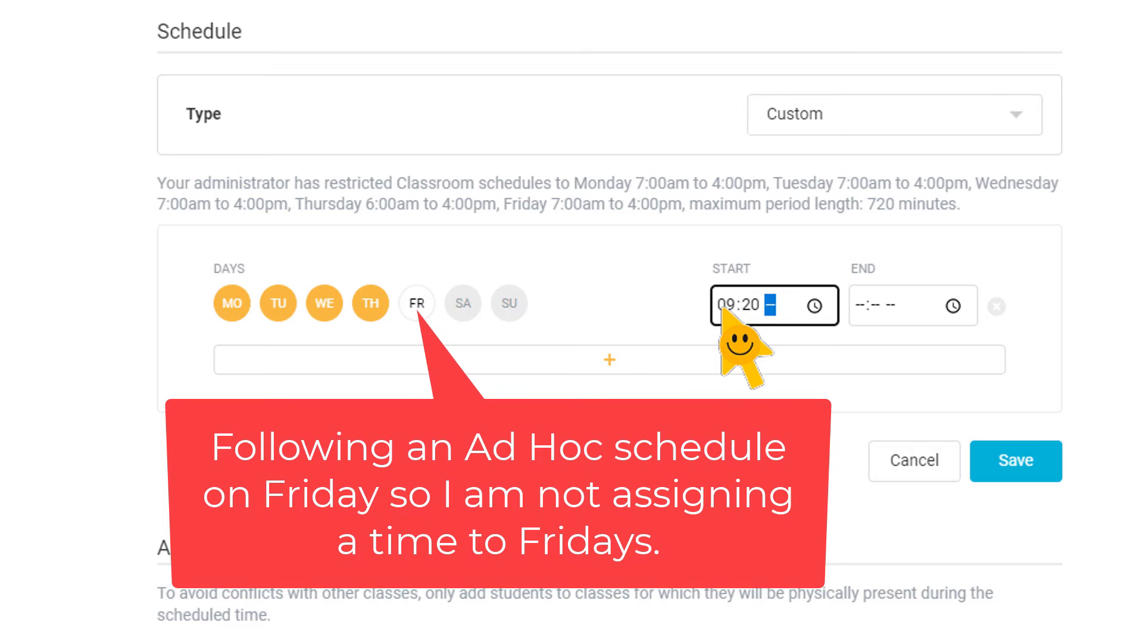
pyautogui.write('a')
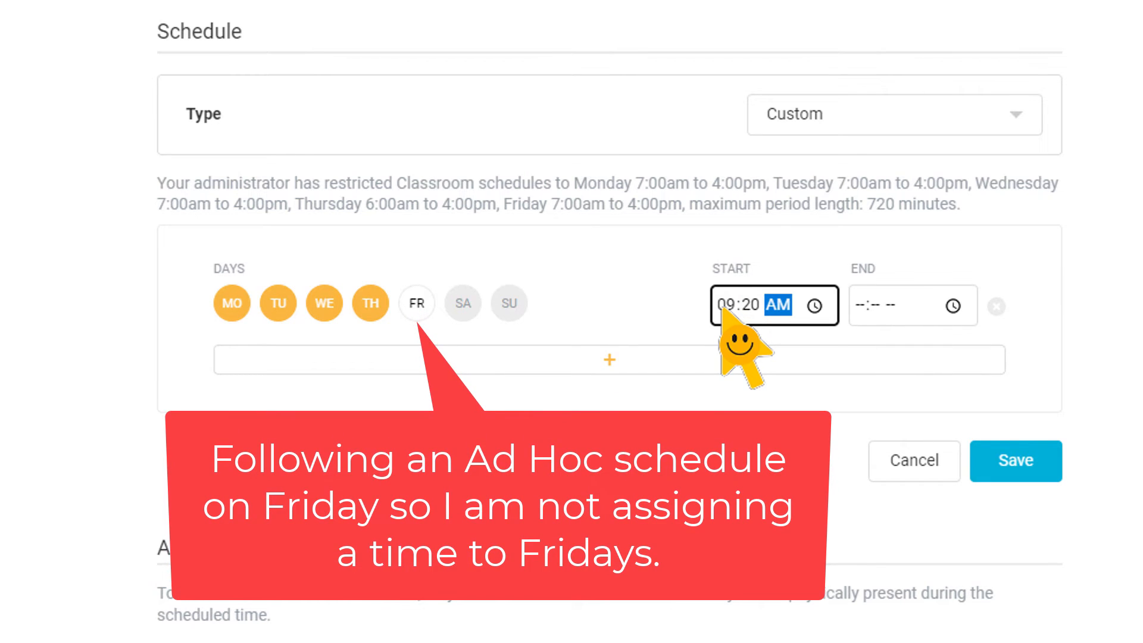
pyautogui.click(858, 303)
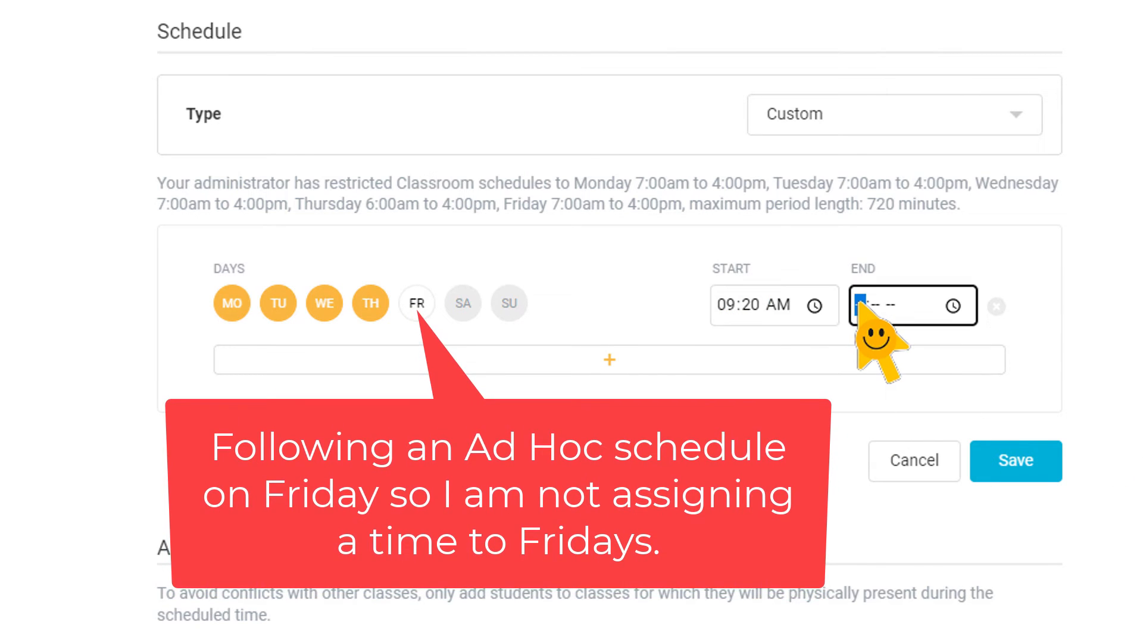
pyautogui.write('1010a')
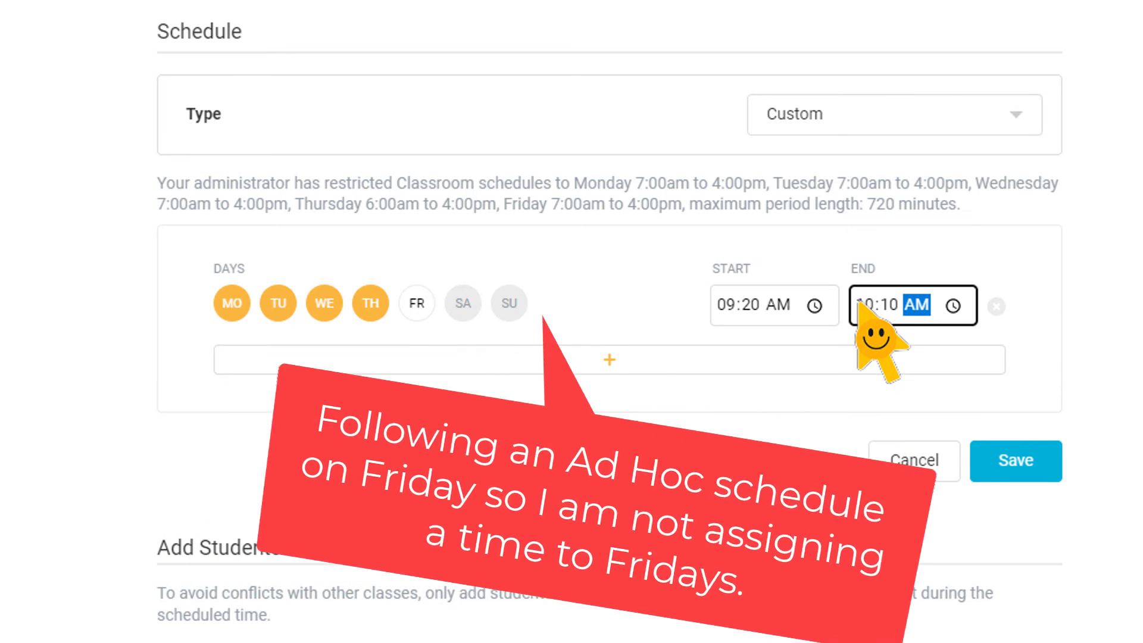
pyautogui.click(1006, 456)
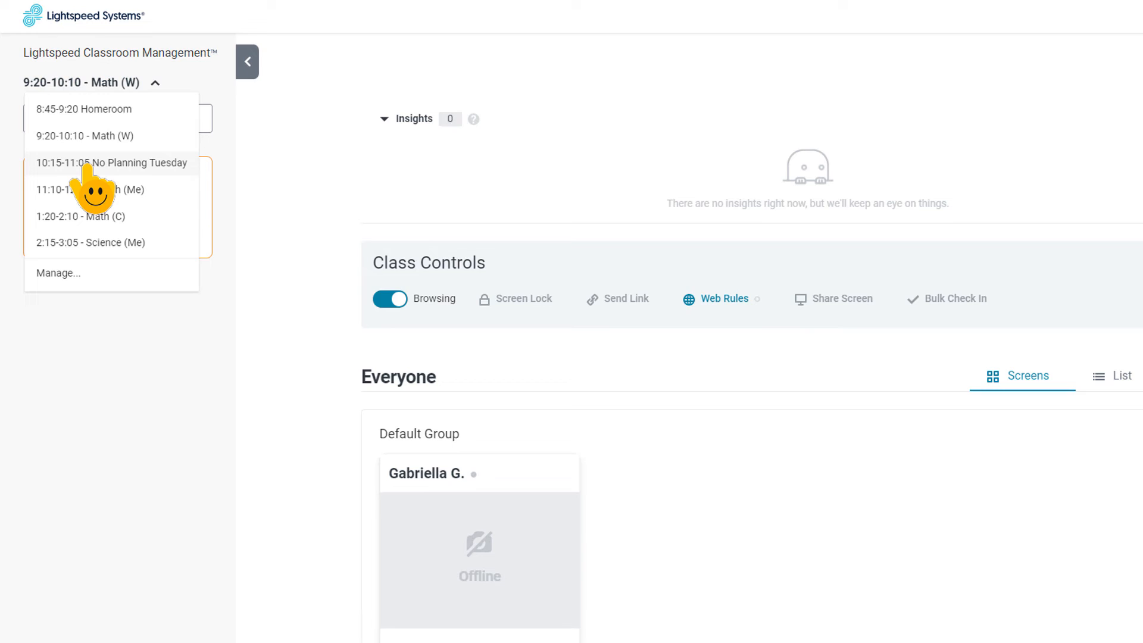
# Step: In the settings of the 10:15-11:05 No Planning Tuesday class, schedule Tuesday from 10:15 AM to 11:05 AM and save
pyautogui.click(86, 165)
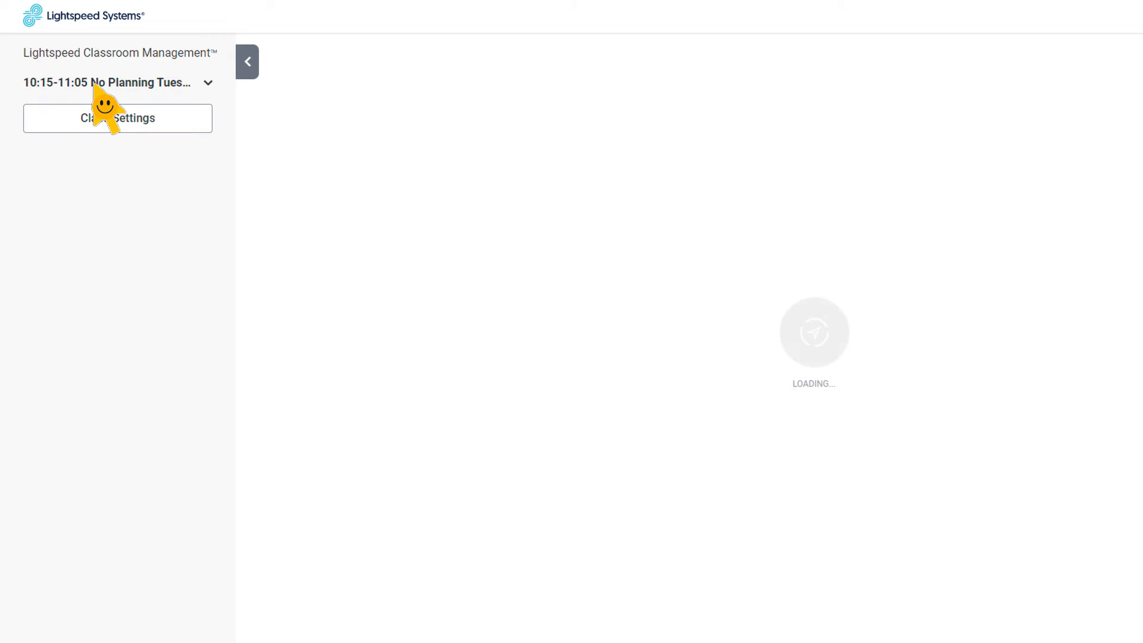
pyautogui.click(130, 125)
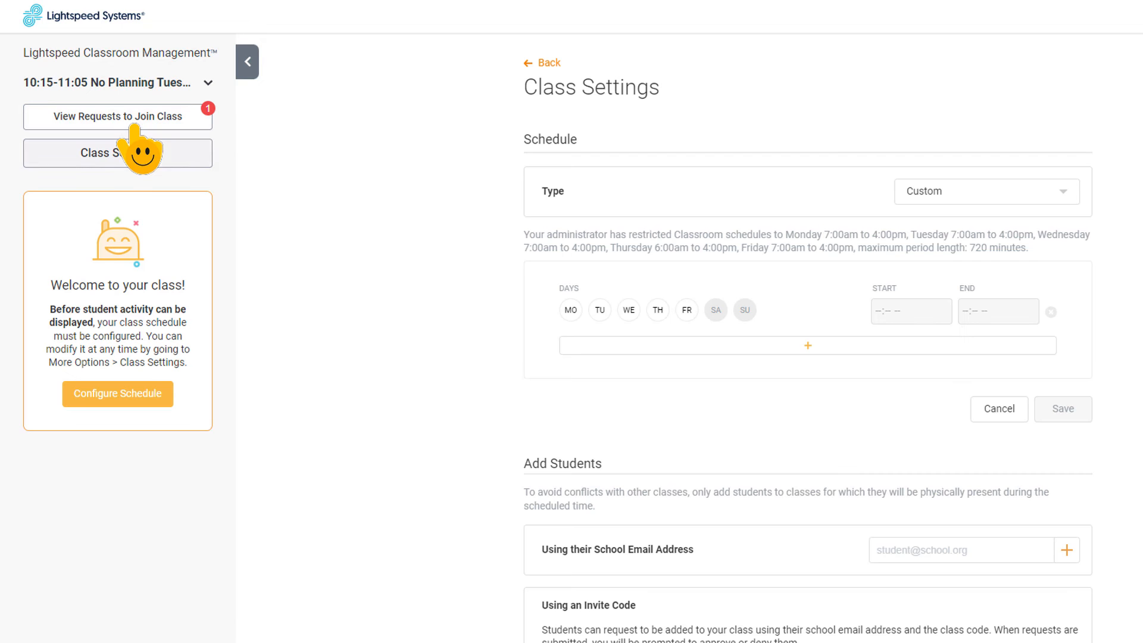
pyautogui.click(601, 310)
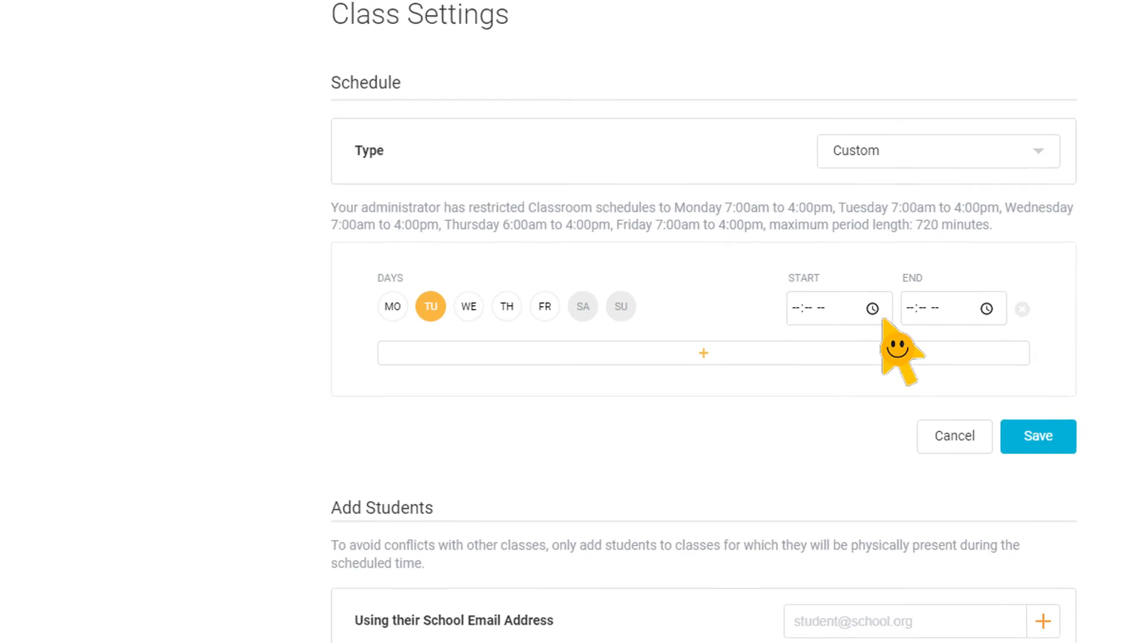
pyautogui.click(795, 308)
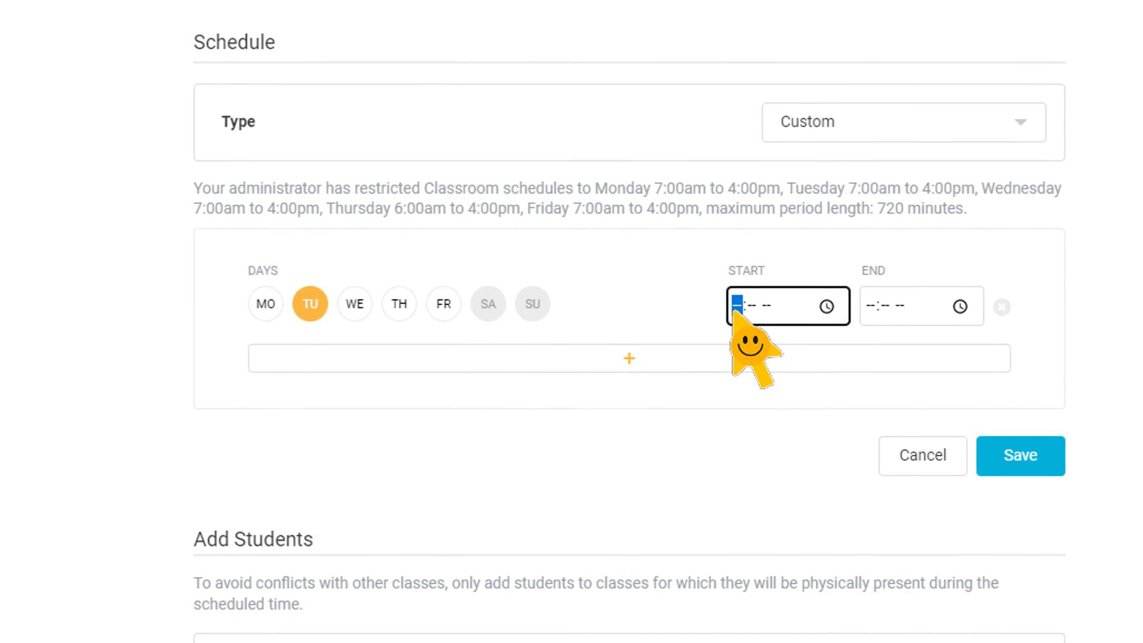
pyautogui.write('1015')
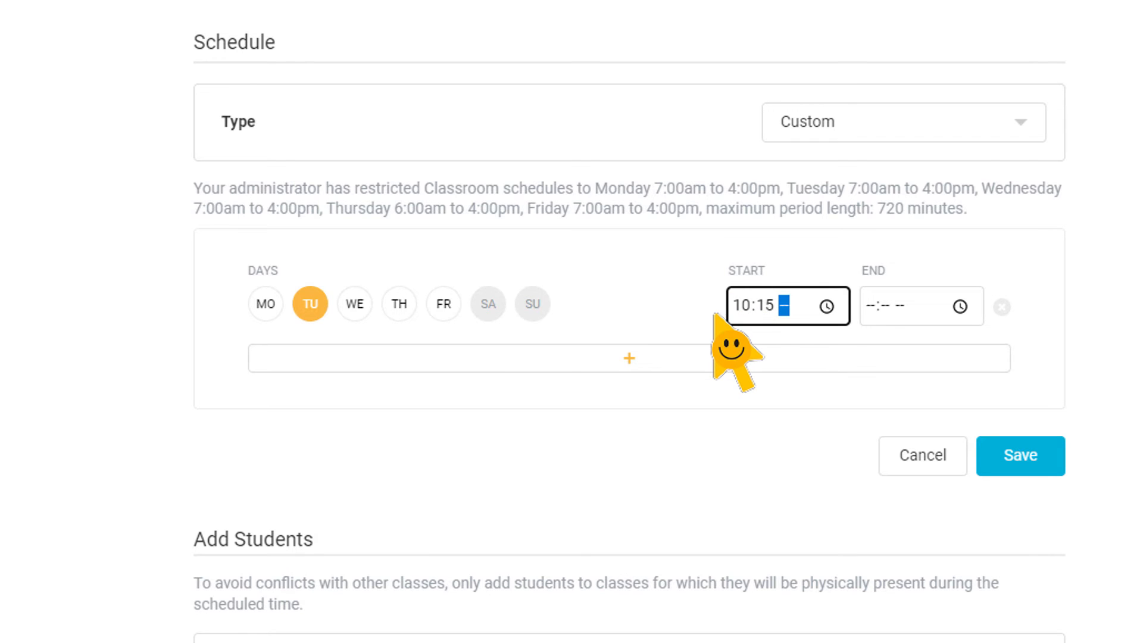
pyautogui.write('a')
pyautogui.click(875, 316)
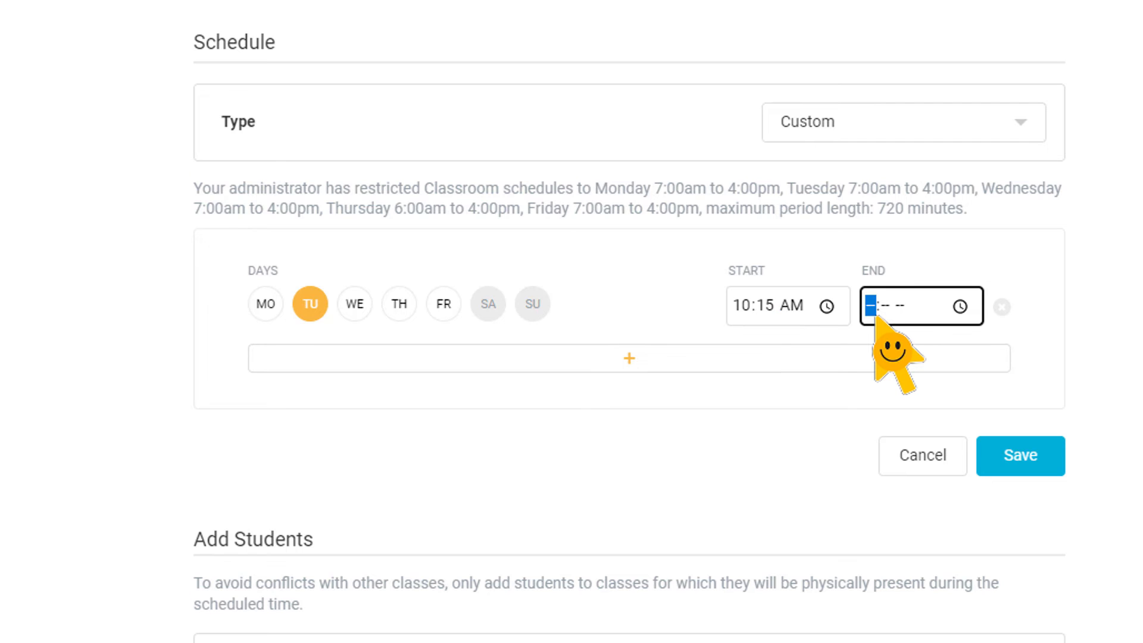
pyautogui.write('1105')
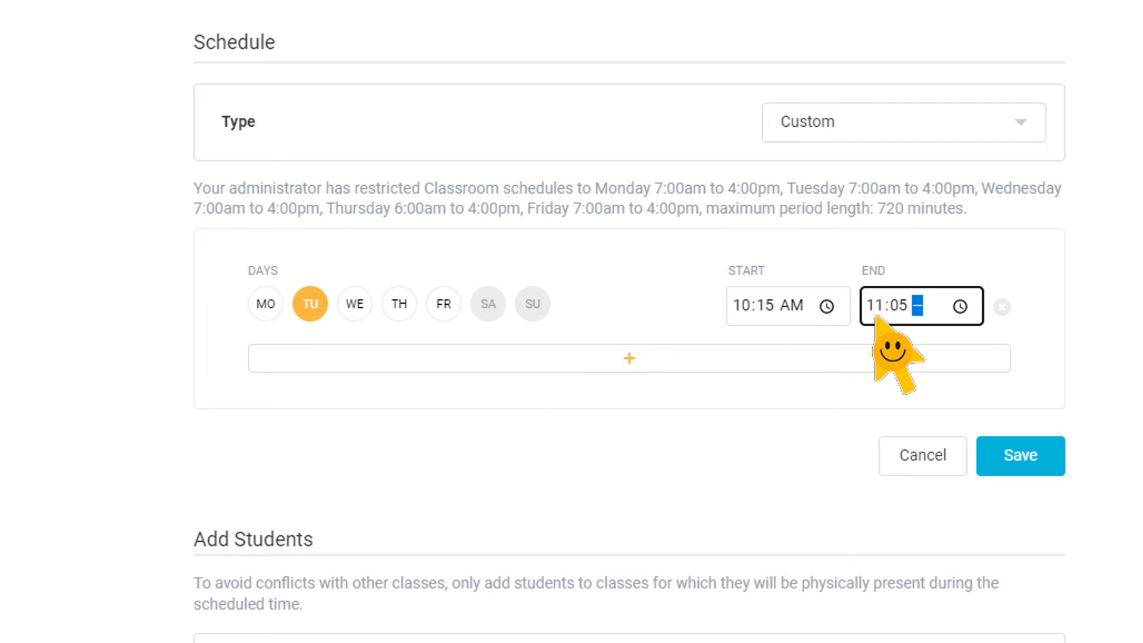
pyautogui.write('a')
pyautogui.click(1019, 455)
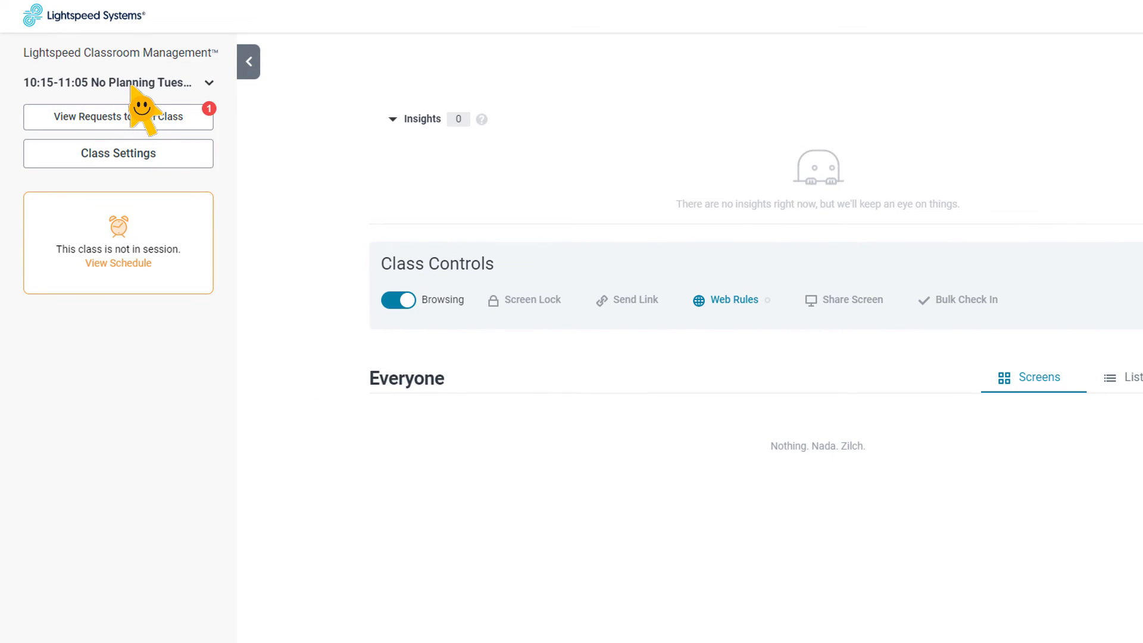
# Step: Switch to the 11:10-12:00 - Math (Me) class and open its class settings
pyautogui.click(132, 85)
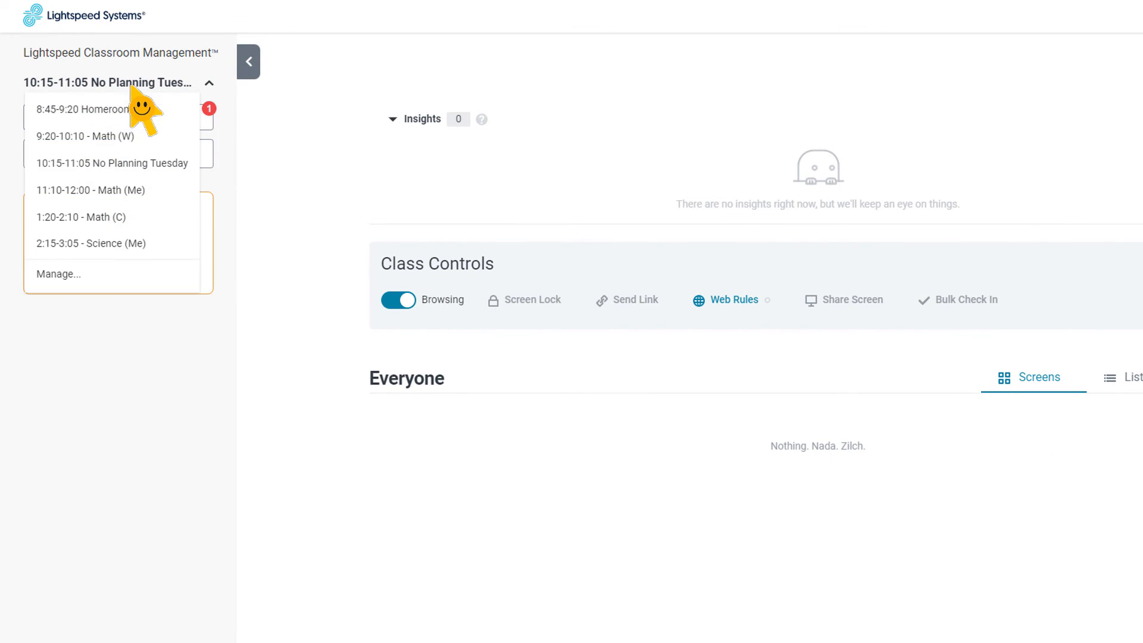
pyautogui.click(107, 189)
pyautogui.click(115, 118)
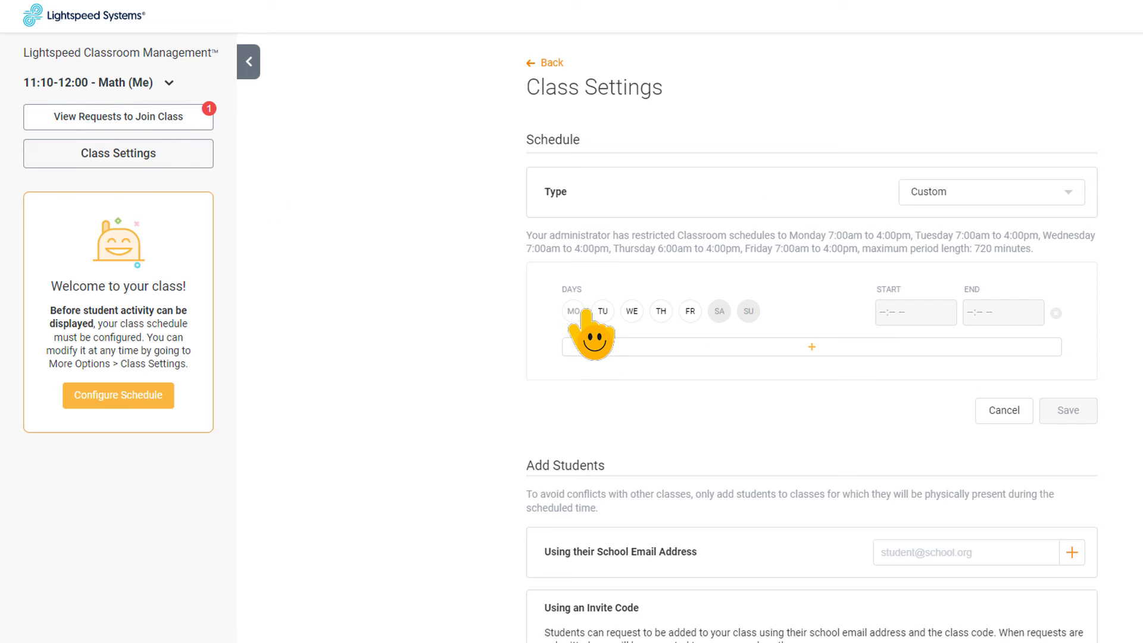
# Step: Schedule the 11:10-12:00 - Math (Me) class for Monday through Thursday from 11:10 AM to 12:00 PM and save
pyautogui.click(573, 311)
pyautogui.click(602, 311)
pyautogui.click(632, 311)
pyautogui.click(661, 311)
pyautogui.click(883, 316)
pyautogui.write('1110a')
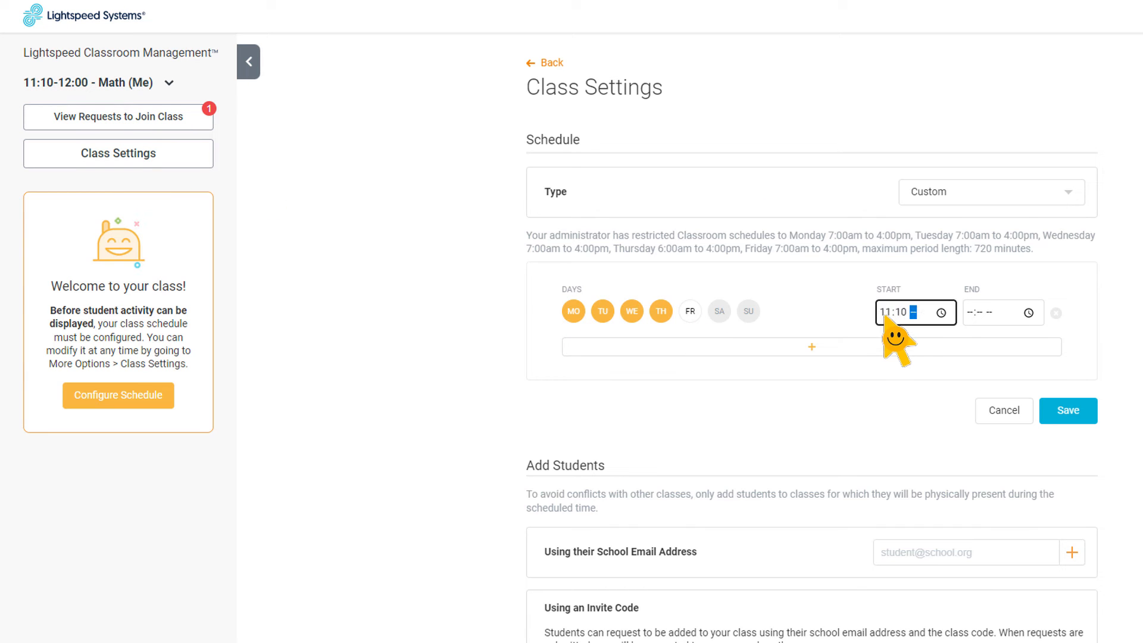
pyautogui.click(970, 316)
pyautogui.write('1200p')
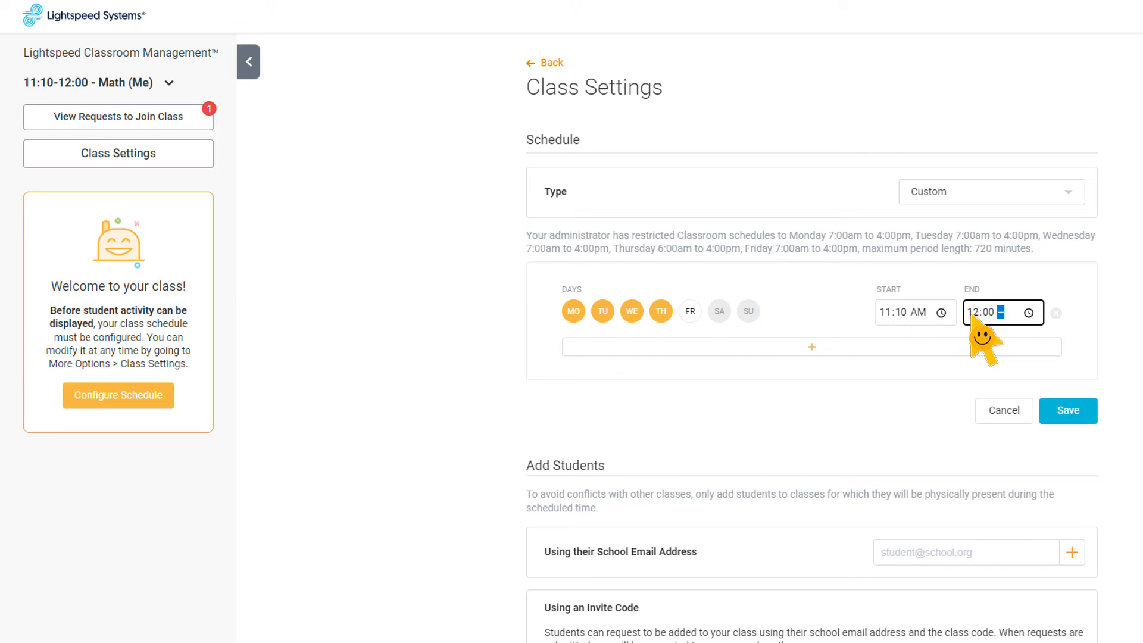
pyautogui.click(1069, 411)
# Step: Switch to the 2:15-3:05 - Science (Me) class and open its class settings
pyautogui.click(95, 82)
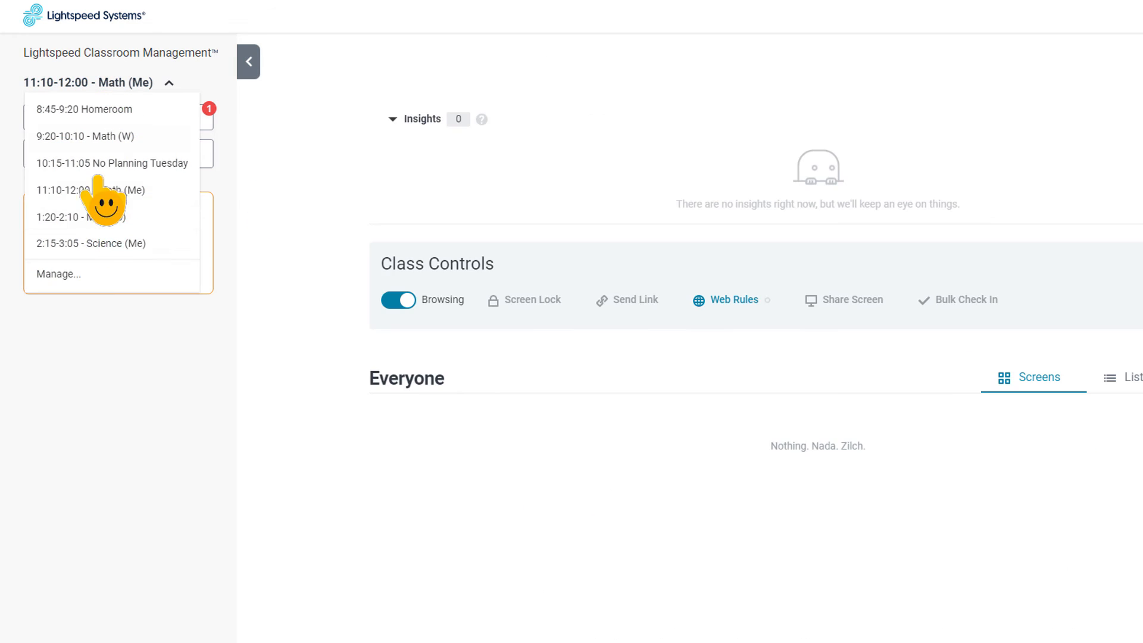
pyautogui.click(92, 242)
pyautogui.click(96, 118)
# Step: Schedule the 2:15-3:05 - Science (Me) class for Monday through Thursday from 2:15 PM to 3:05 PM and save
pyautogui.click(573, 311)
pyautogui.click(602, 311)
pyautogui.click(632, 311)
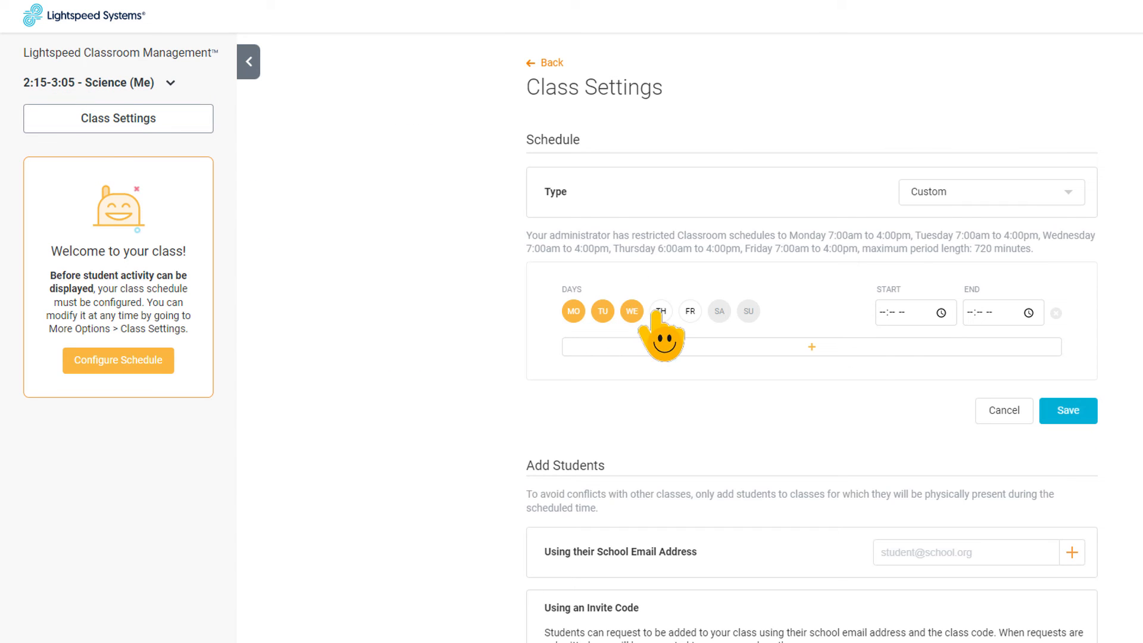
pyautogui.click(661, 311)
pyautogui.click(887, 314)
pyautogui.write('215p')
pyautogui.click(975, 314)
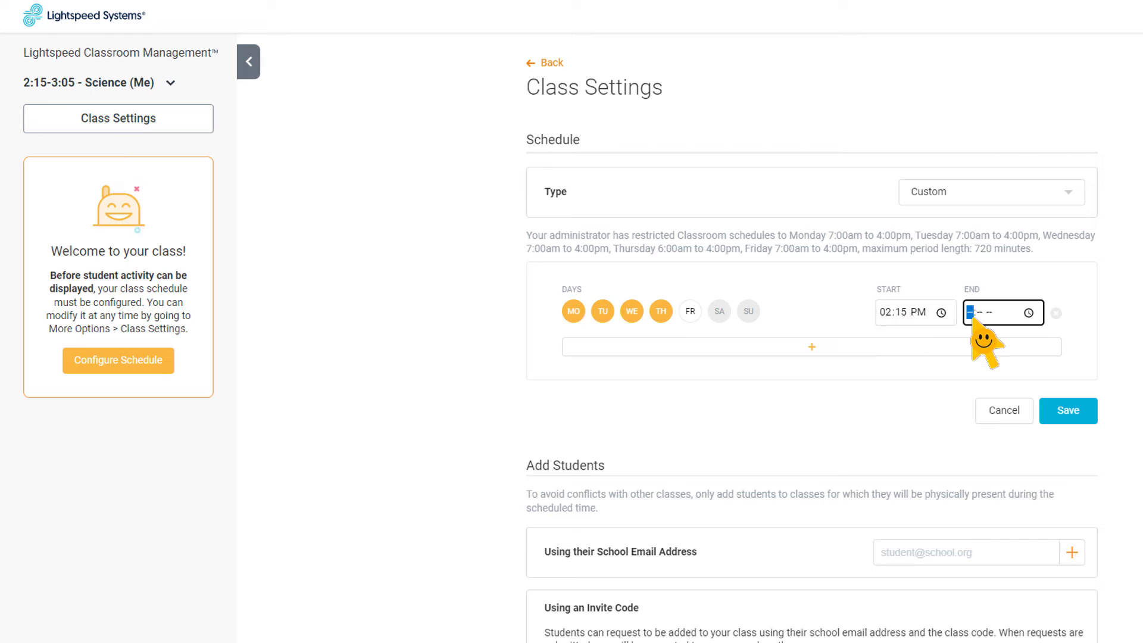
pyautogui.write('305p')
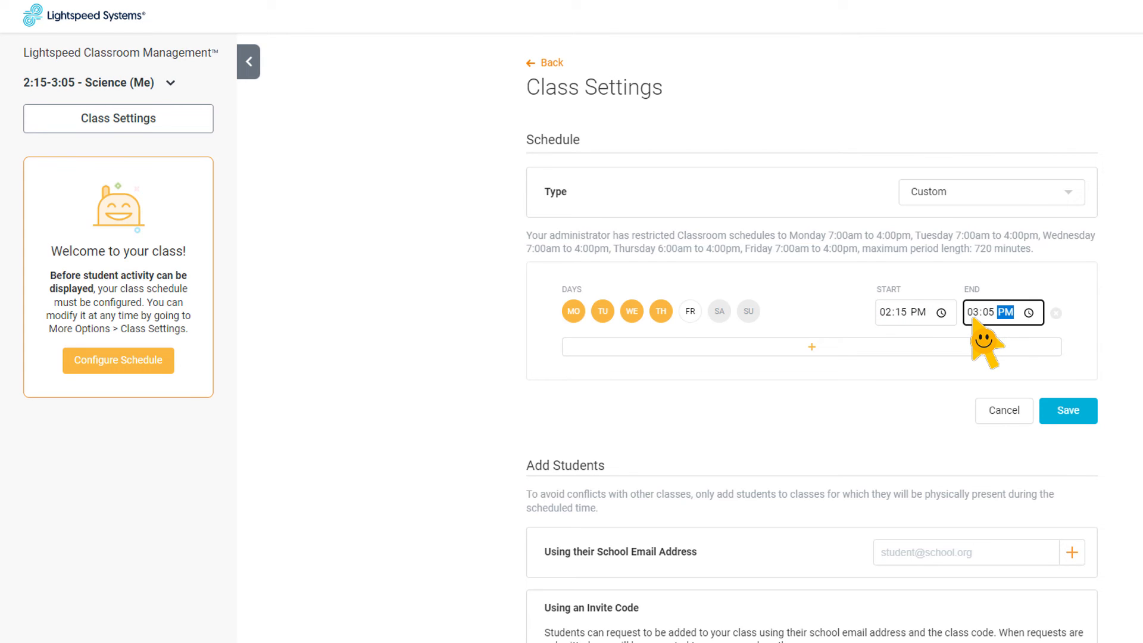
pyautogui.click(1068, 411)
# Step: Go to the class management list and open the settings of the 1:20-2:10 - Math (C) class
pyautogui.click(95, 83)
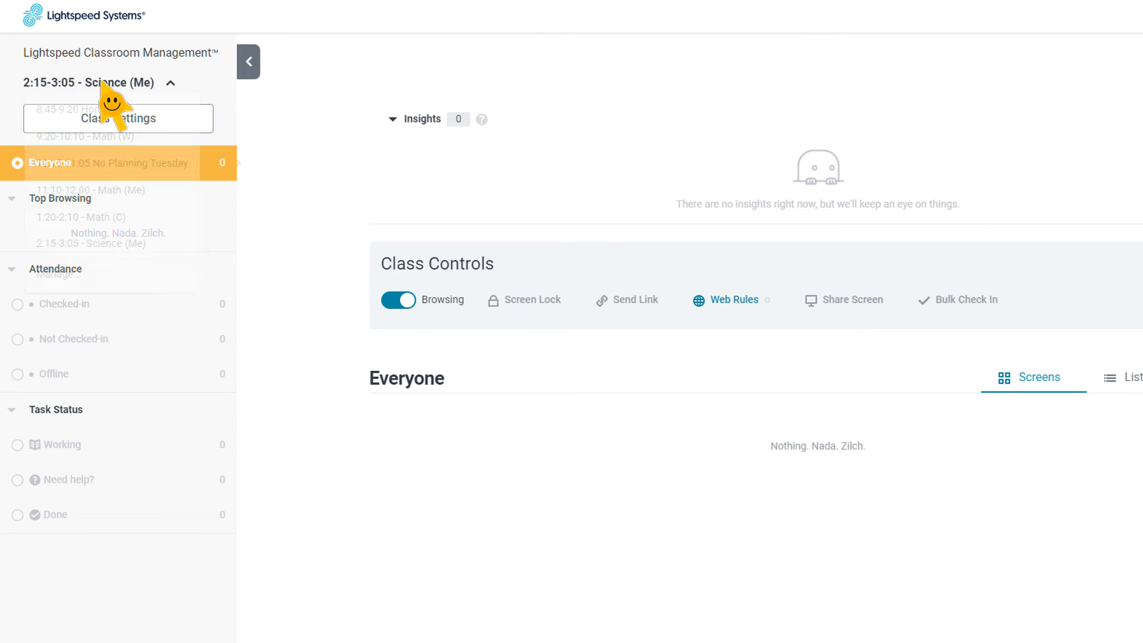
pyautogui.click(90, 279)
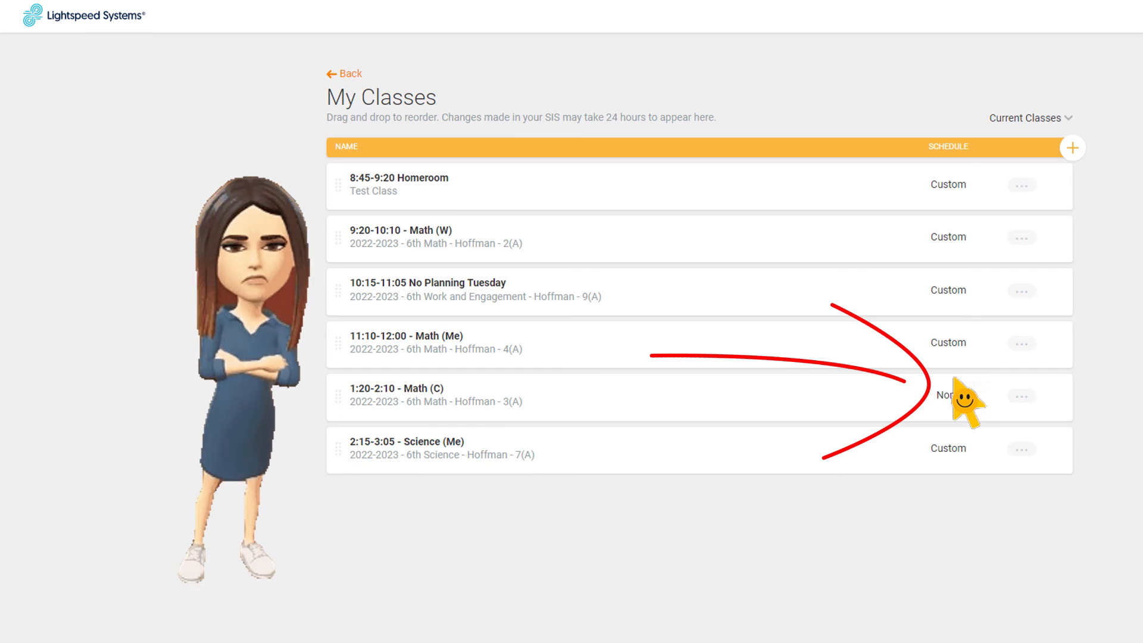
pyautogui.click(1021, 396)
pyautogui.click(946, 444)
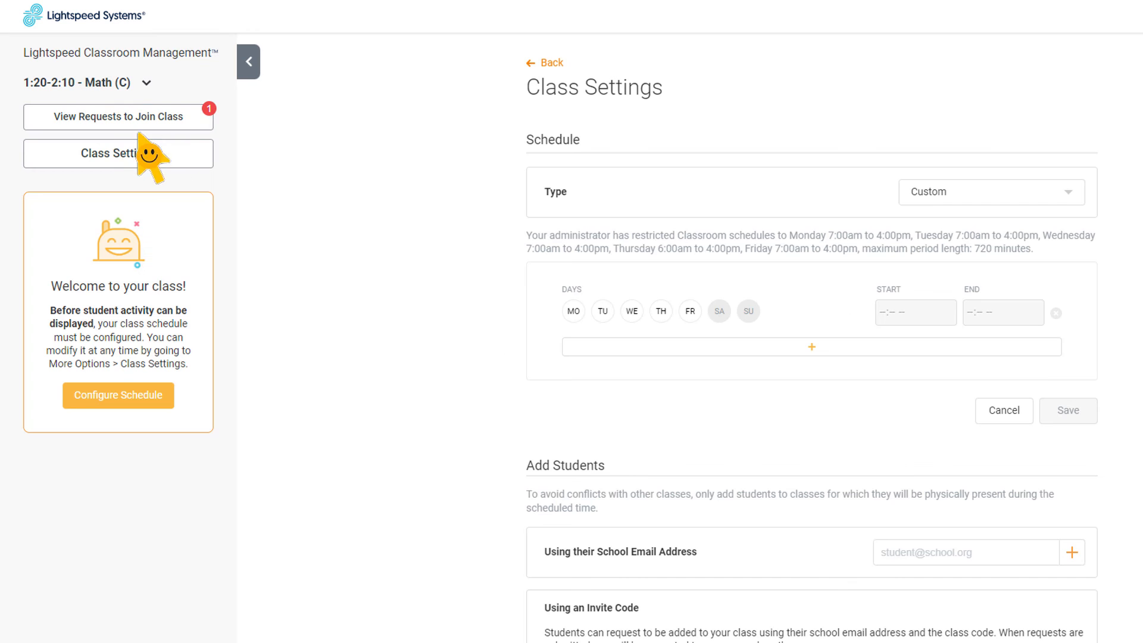
# Step: Schedule the 1:20-2:10 - Math (C) class for Monday through Thursday from 1:20 PM to 2:10 PM and save
pyautogui.click(573, 311)
pyautogui.click(602, 310)
pyautogui.click(632, 311)
pyautogui.click(661, 311)
pyautogui.click(892, 314)
pyautogui.write('010')
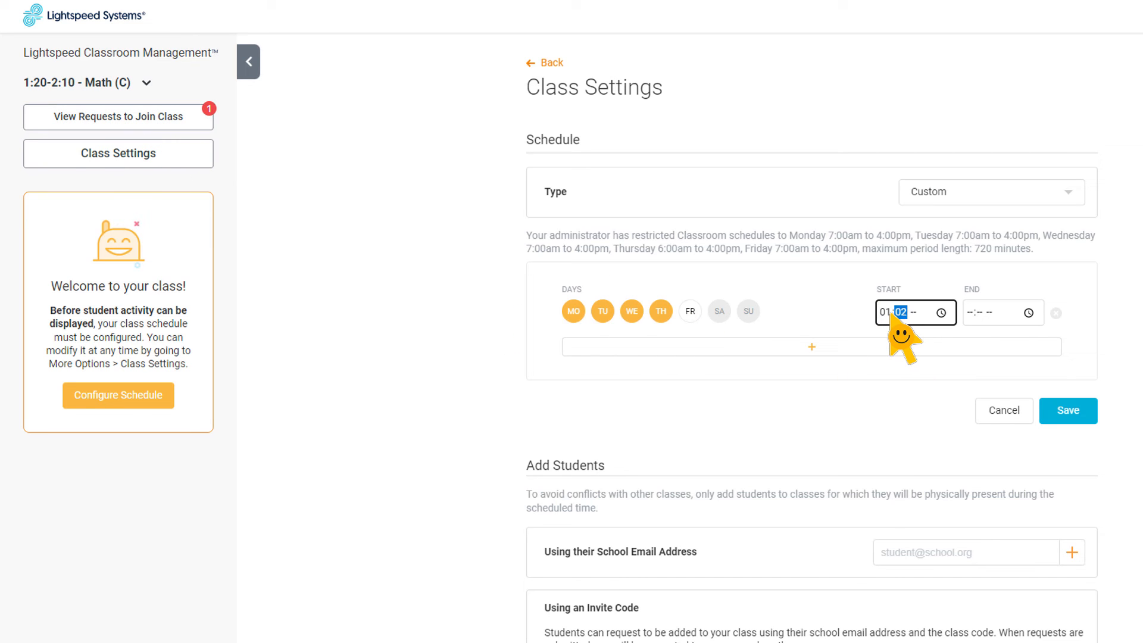
pyautogui.write('0p')
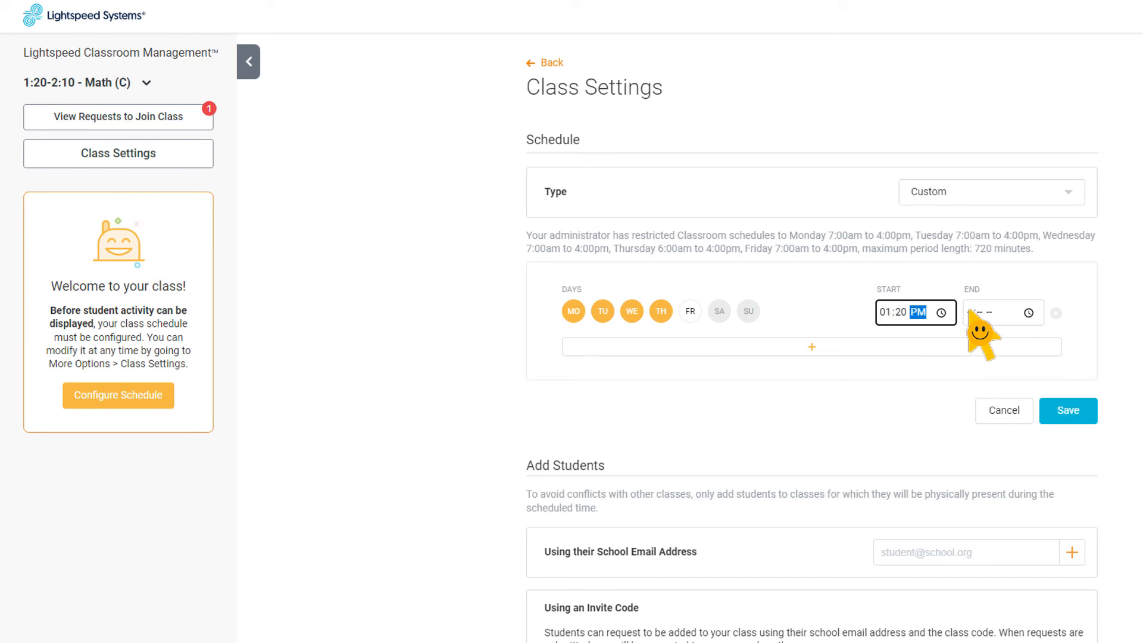
pyautogui.click(970, 312)
pyautogui.write('0210p')
pyautogui.click(1068, 411)
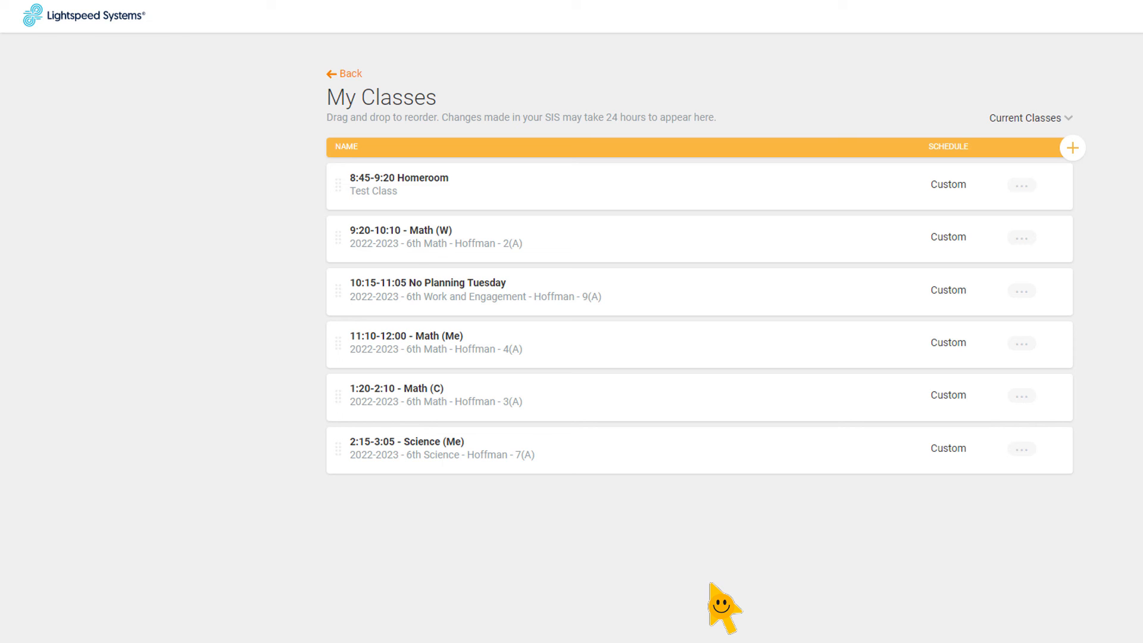
# Step: Leave the class management list and open the class settings of the 8:45-9:20 Homeroom class
pyautogui.click(94, 19)
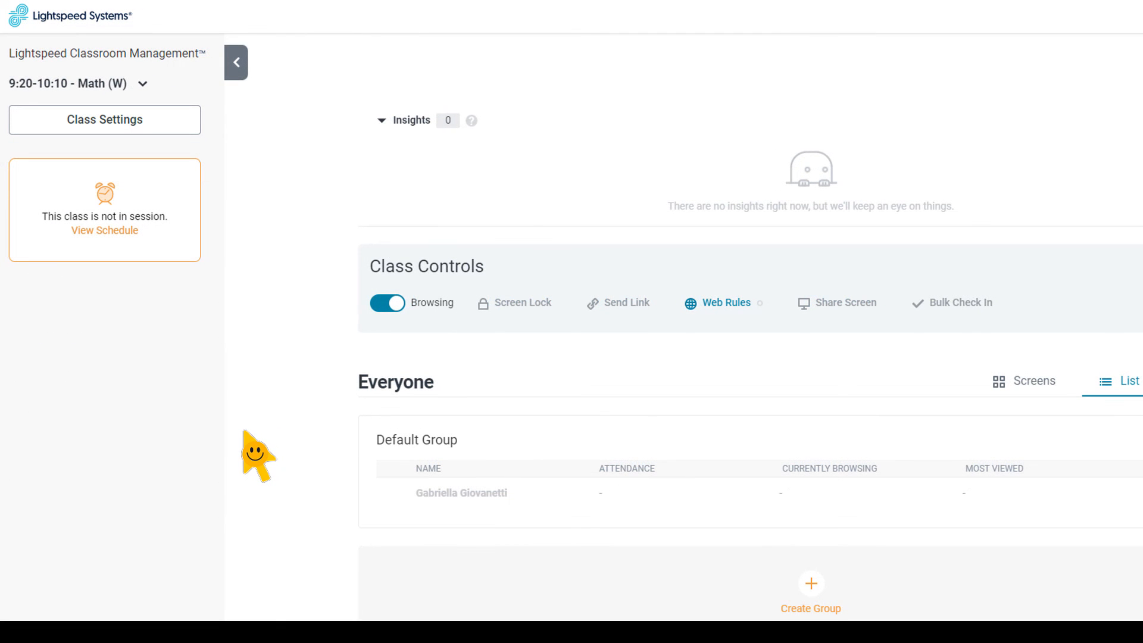
pyautogui.click(141, 83)
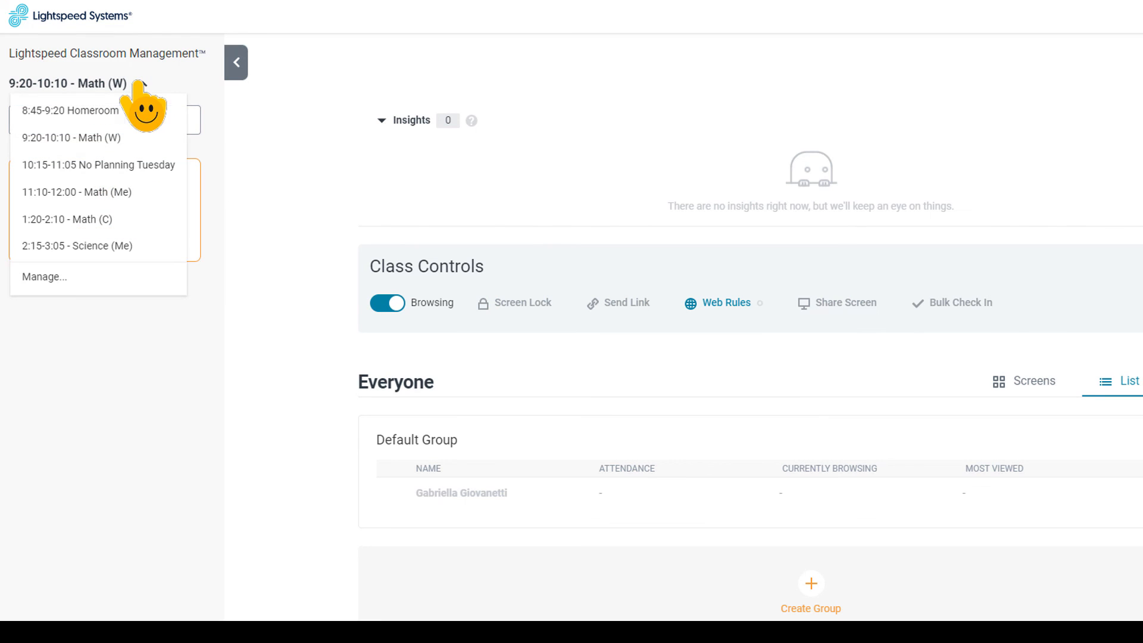
pyautogui.click(80, 111)
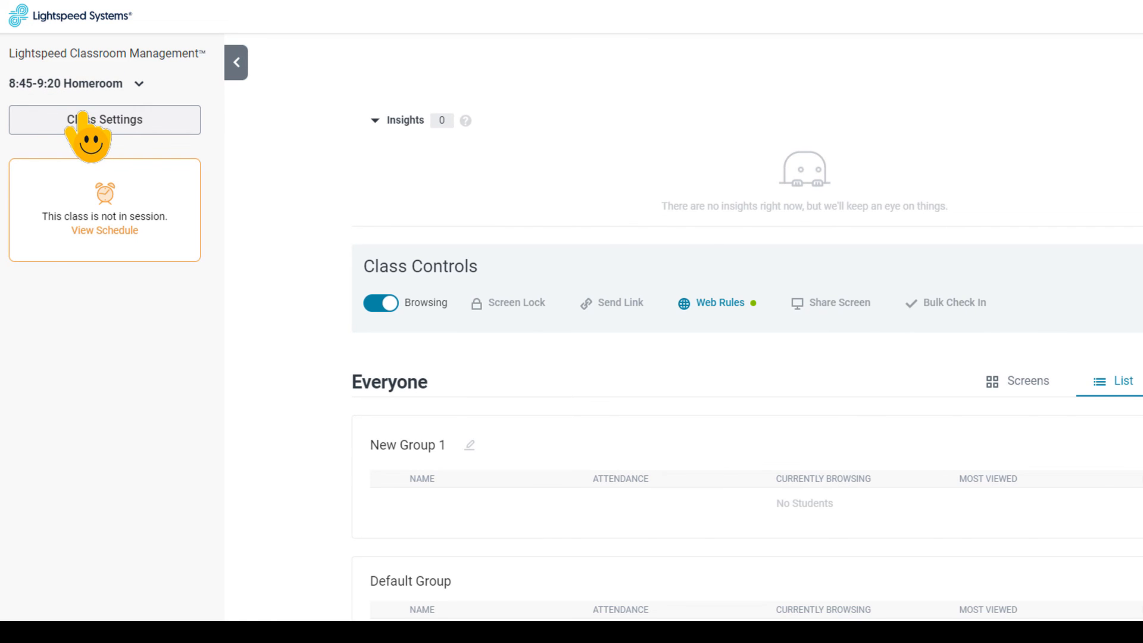
pyautogui.click(82, 114)
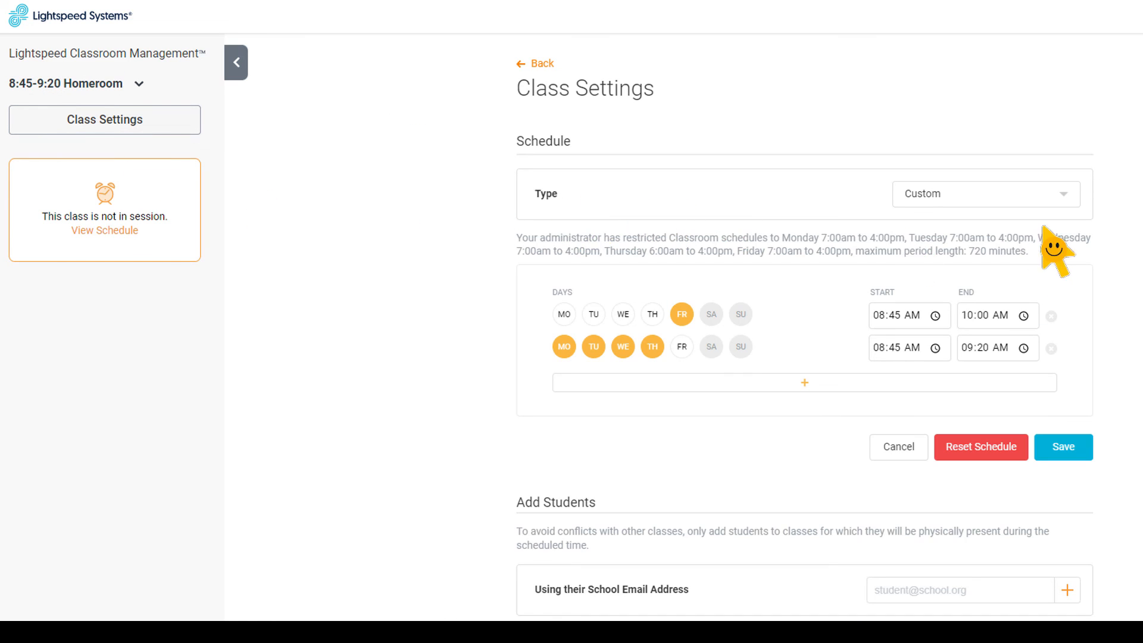
# Step: Change the Homeroom schedule type to Ad Hoc and start a 30-minute session
pyautogui.click(955, 195)
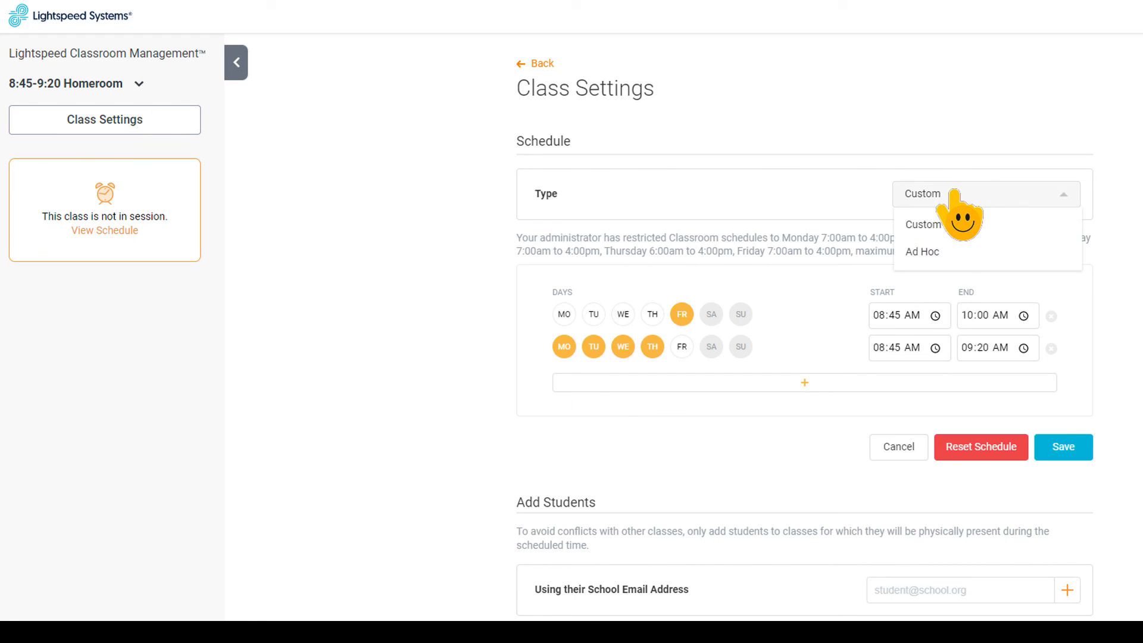
pyautogui.click(932, 249)
pyautogui.click(927, 259)
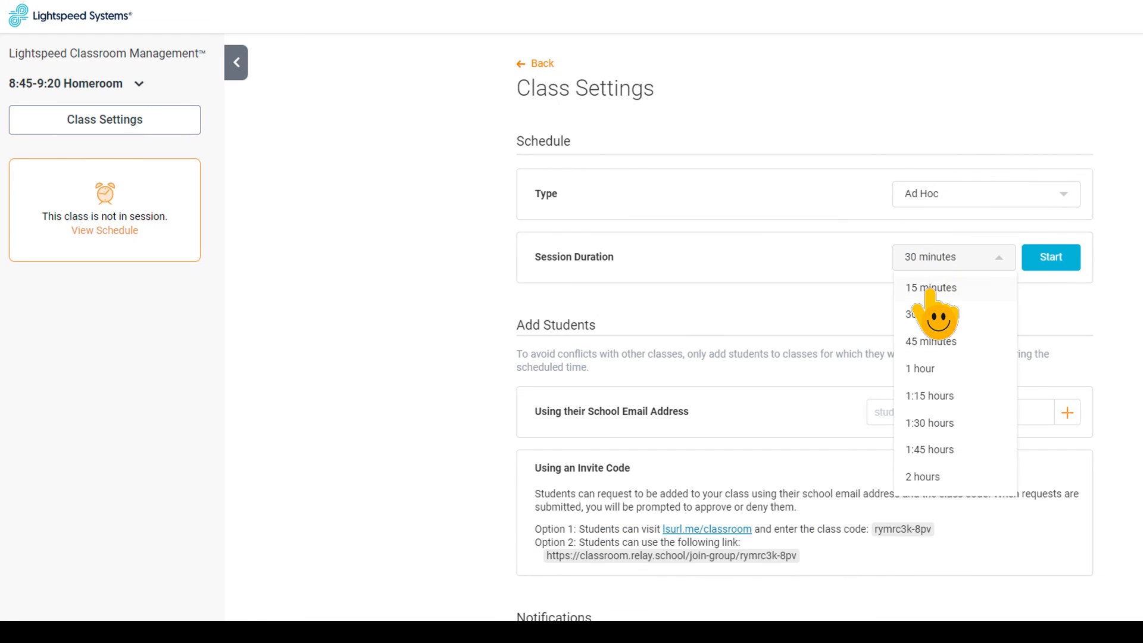
pyautogui.click(928, 313)
pyautogui.click(1049, 258)
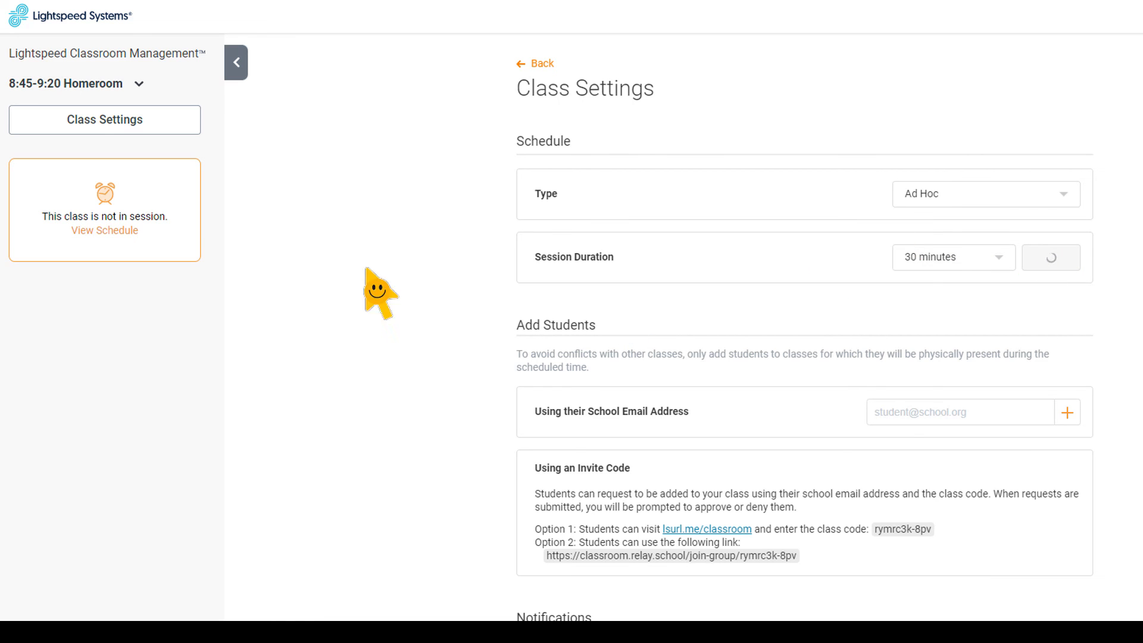
# Step: Open the list of available classes from the Homeroom class
pyautogui.click(84, 84)
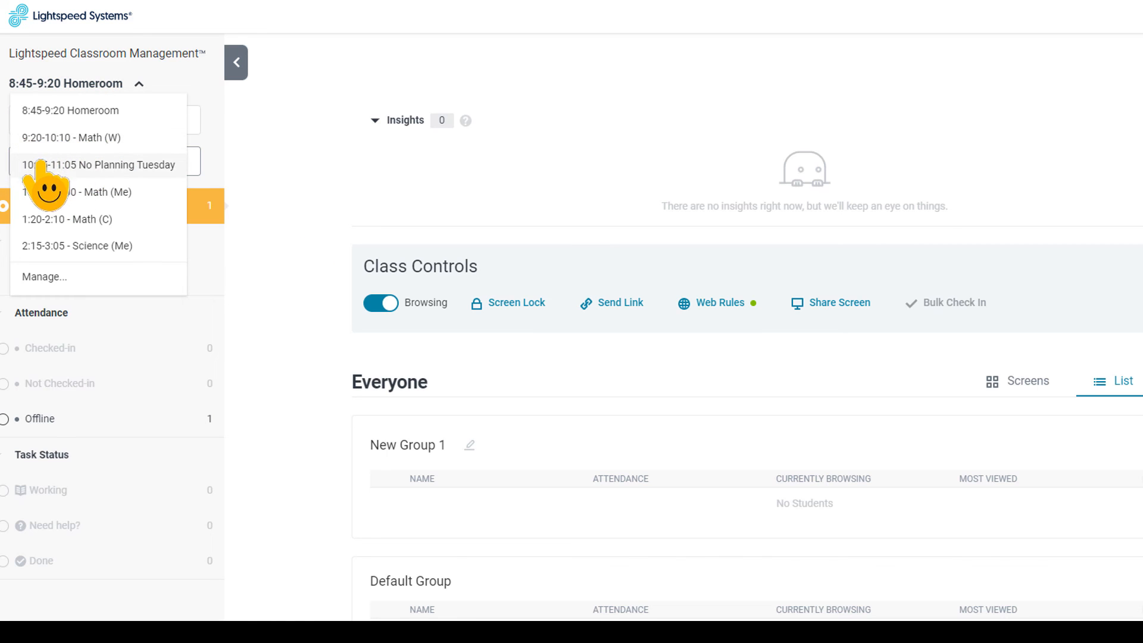